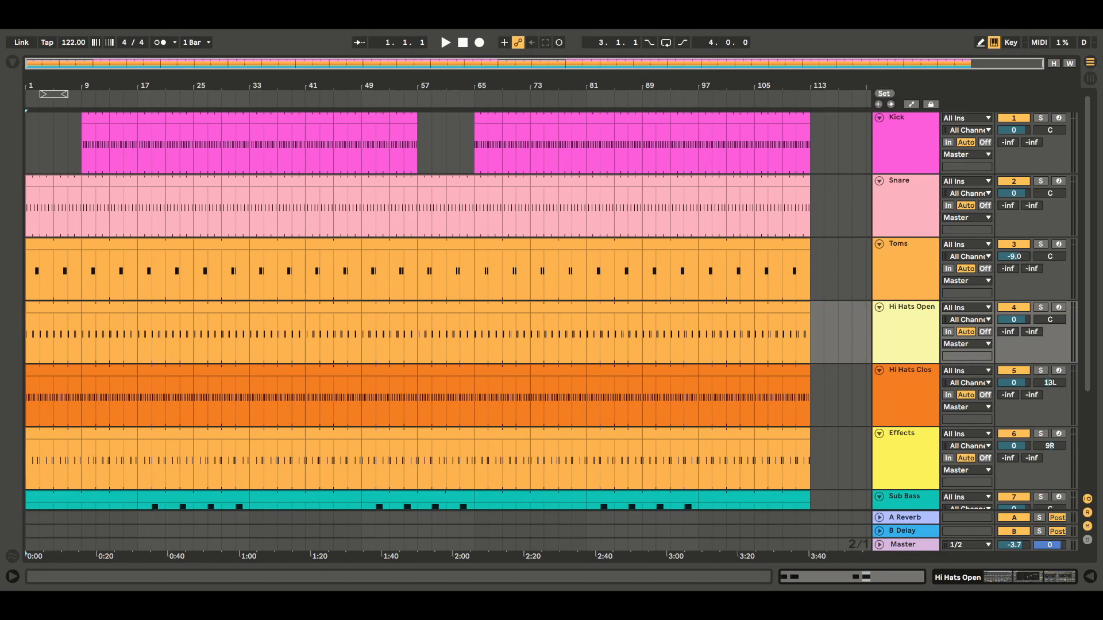
Step: Lower band 3 of the Kick track's EQ Eight to -10.8 dB at 211 Hz
{"action": "double_click", "coordinate": [903, 131]}
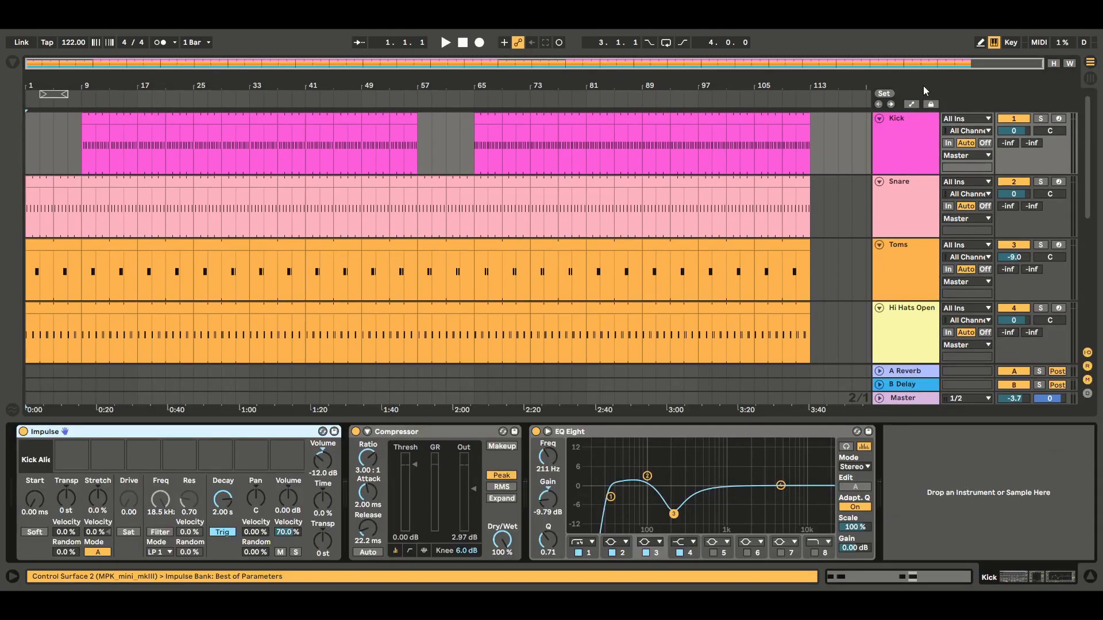
{"action": "left_click", "coordinate": [675, 513]}
{"action": "left_click_drag", "start_coordinate": [674, 513], "coordinate": [674, 517]}
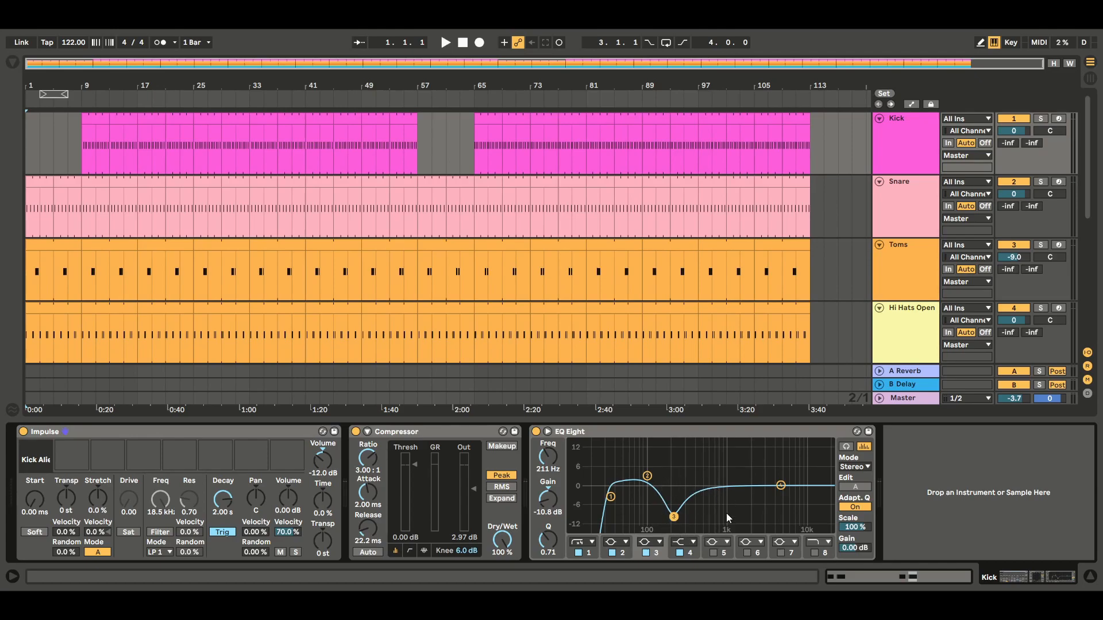
Step: Review the device chains on the Snare, Toms and Hi Hats Open tracks
{"action": "left_click", "coordinate": [922, 202]}
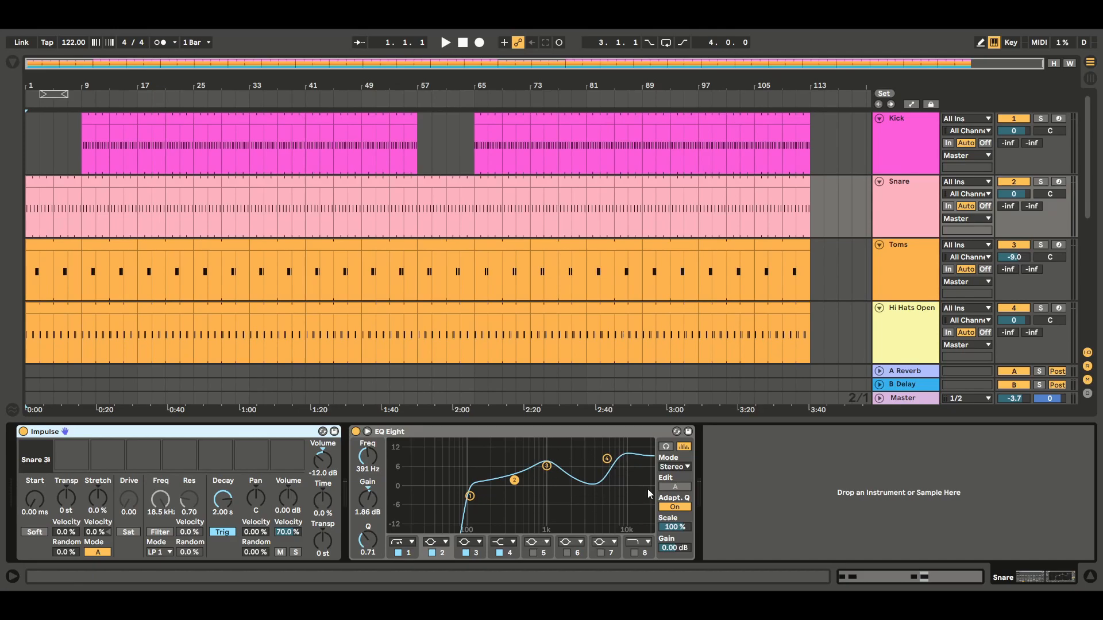
{"action": "left_click", "coordinate": [904, 269]}
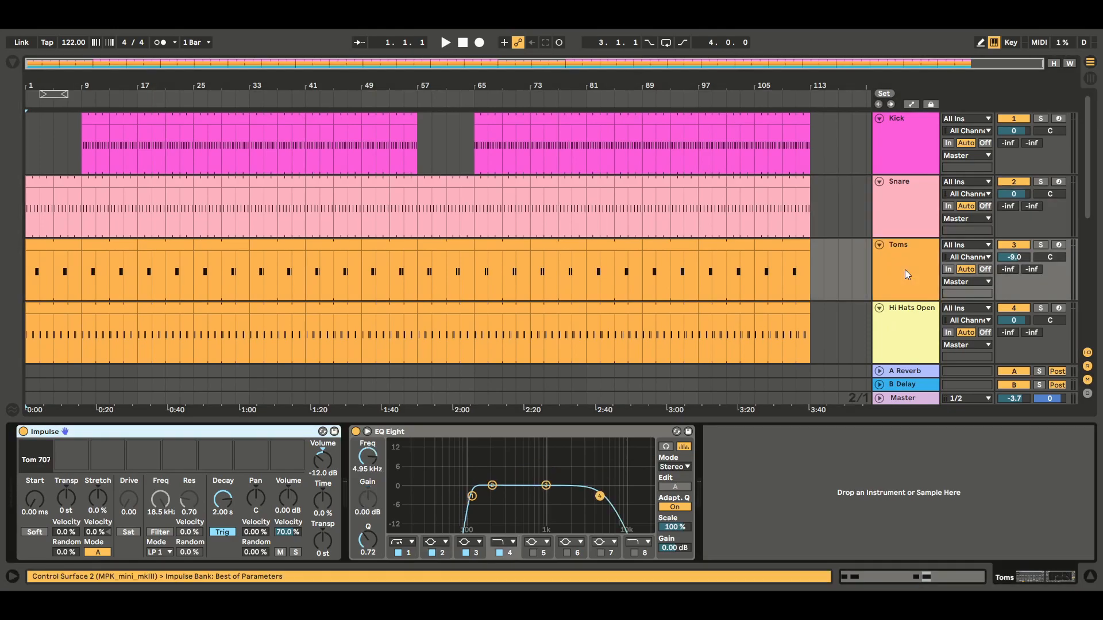
{"action": "left_click_drag", "start_coordinate": [74, 258], "coordinate": [56, 246]}
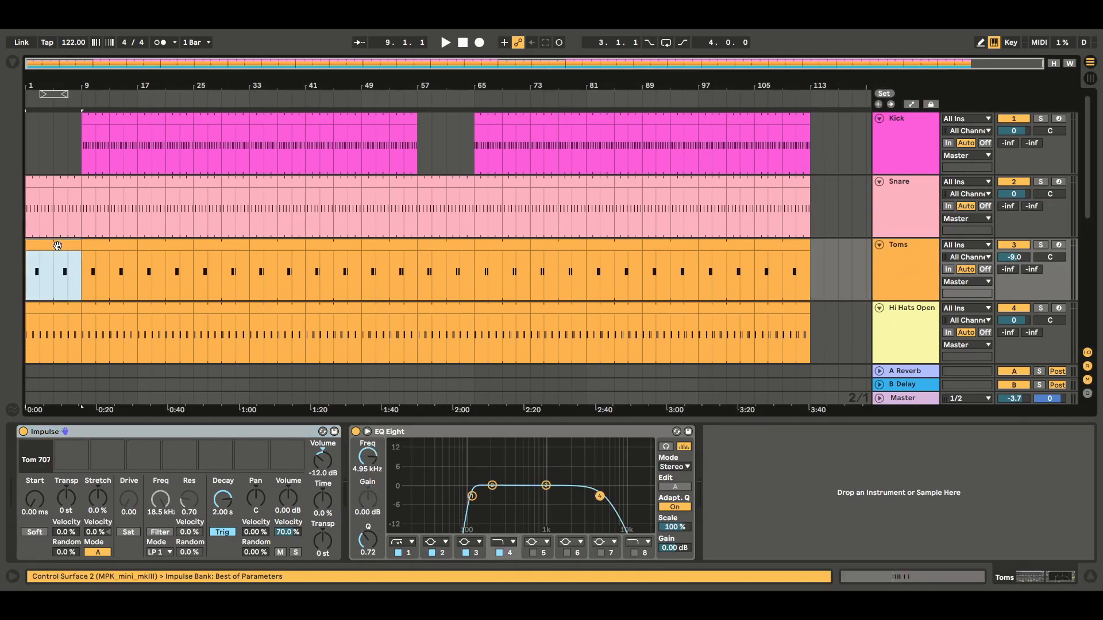
{"action": "left_click", "coordinate": [1091, 577]}
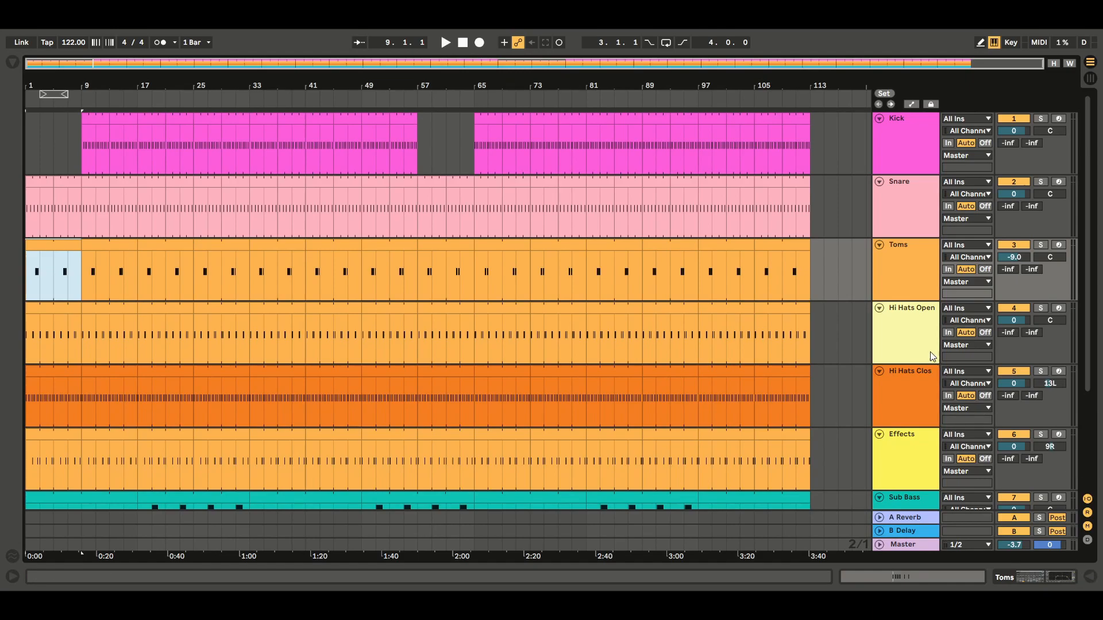
{"action": "double_click", "coordinate": [912, 332]}
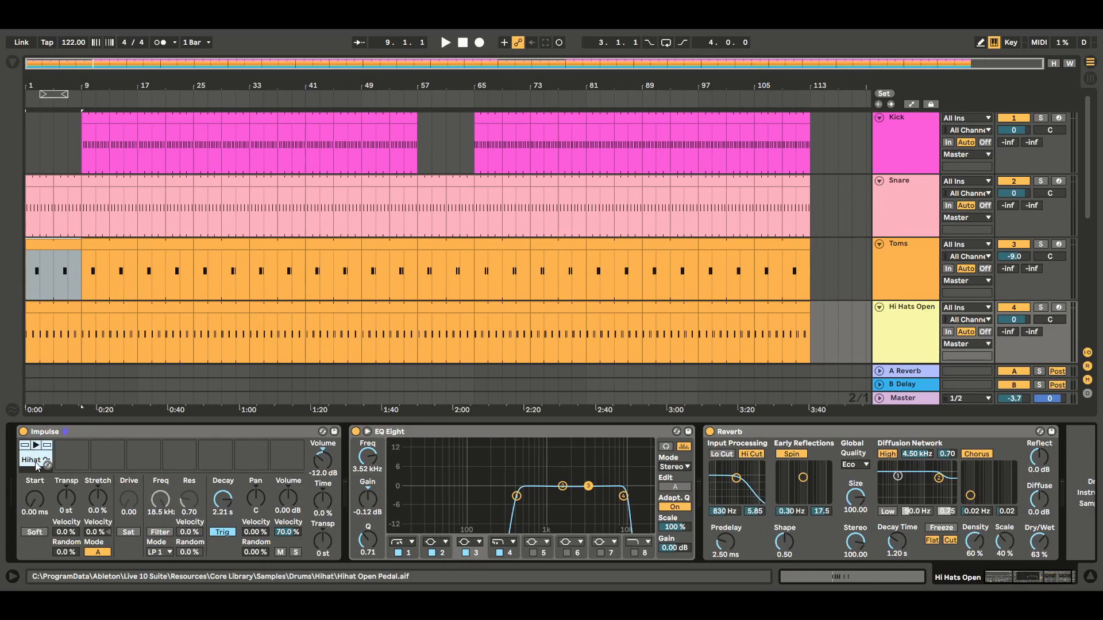
{"action": "left_click", "coordinate": [1089, 576]}
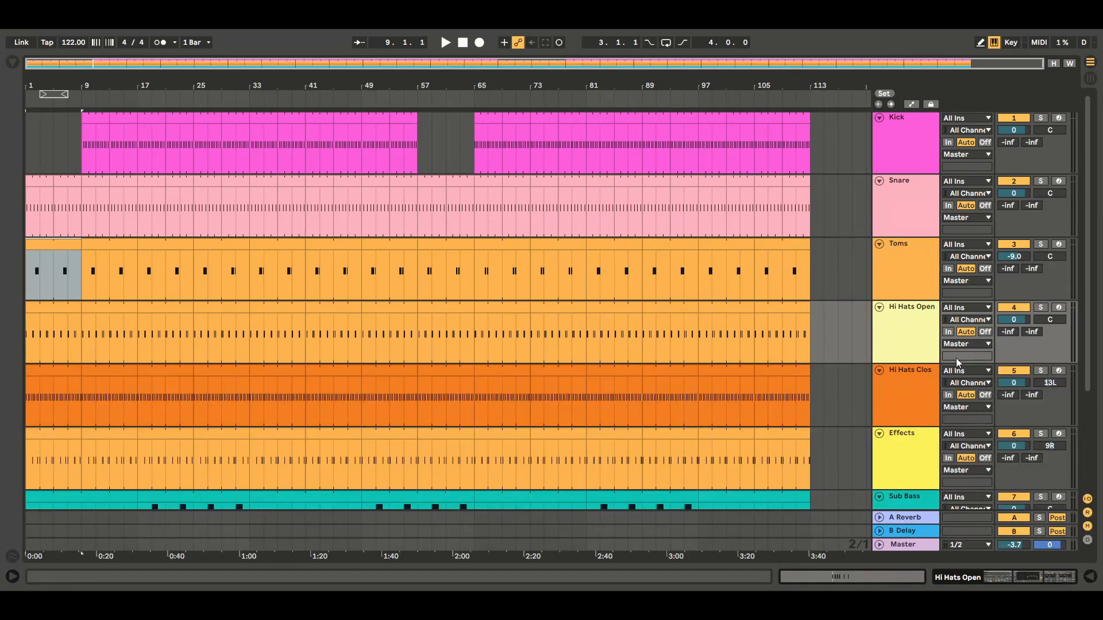
Step: Examine the device chains on the Sub Bass and Bass Synth tracks
{"action": "scroll", "coordinate": [1094, 367], "scroll_direction": "down", "scroll_amount": 3}
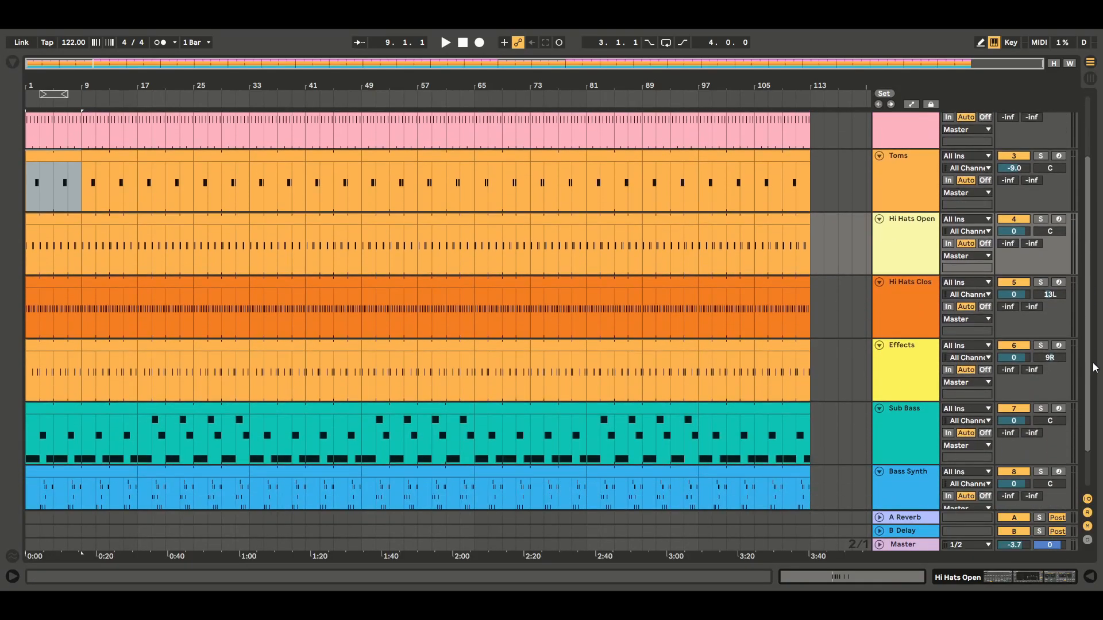
{"action": "double_click", "coordinate": [911, 439]}
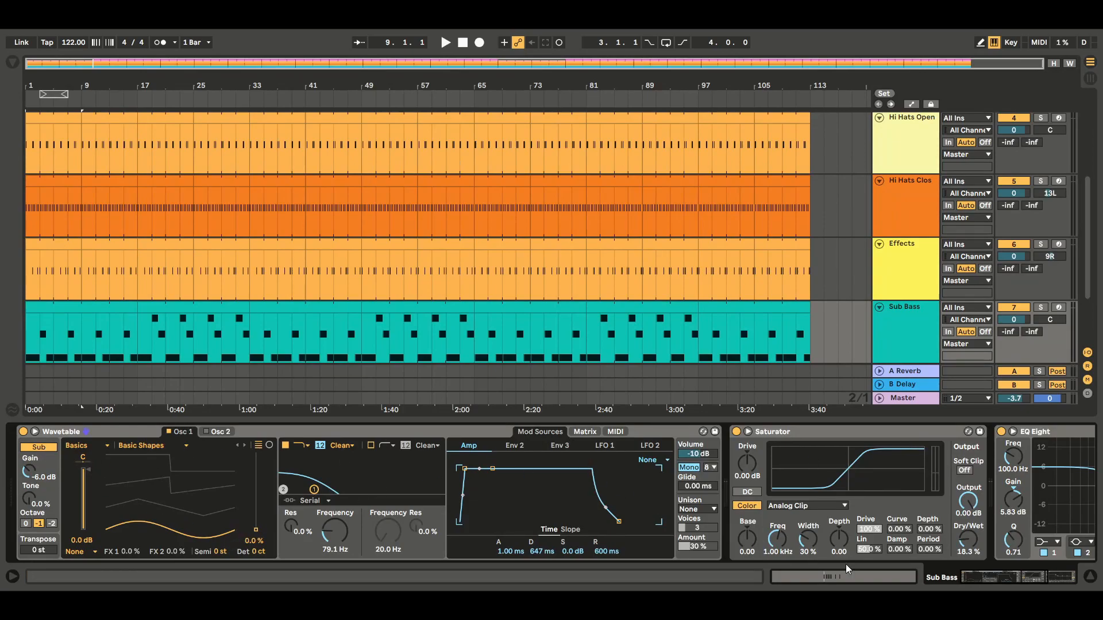
{"action": "mouse_move", "coordinate": [1022, 570]}
{"action": "left_mouse_down"}
{"action": "mouse_move", "coordinate": [1011, 576]}
{"action": "mouse_move", "coordinate": [1042, 573]}
{"action": "left_mouse_up"}
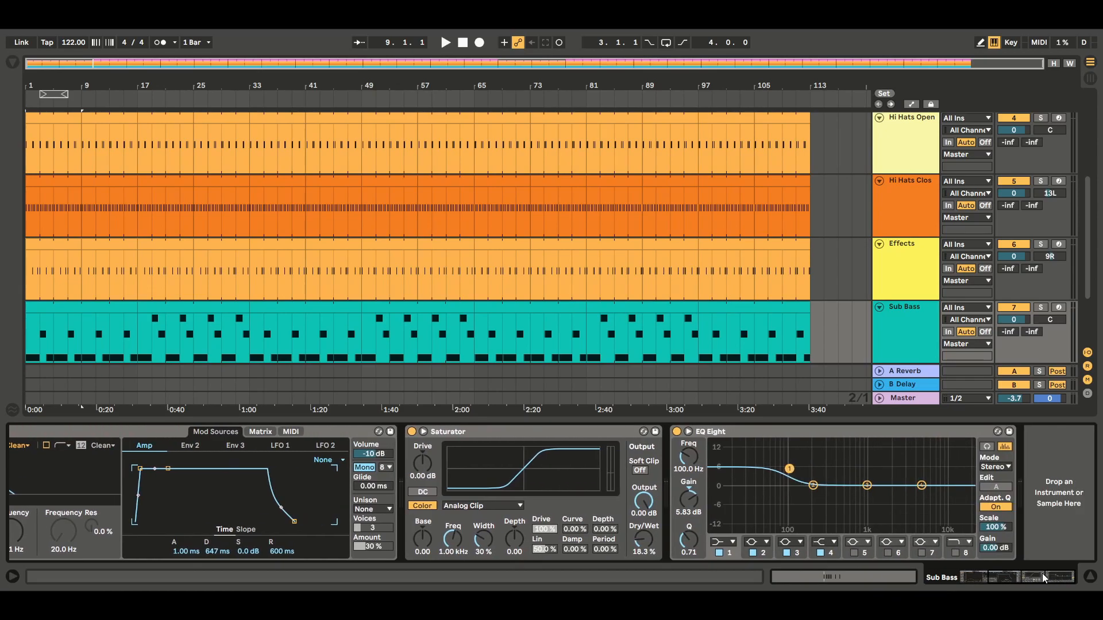
{"action": "left_click", "coordinate": [1089, 576]}
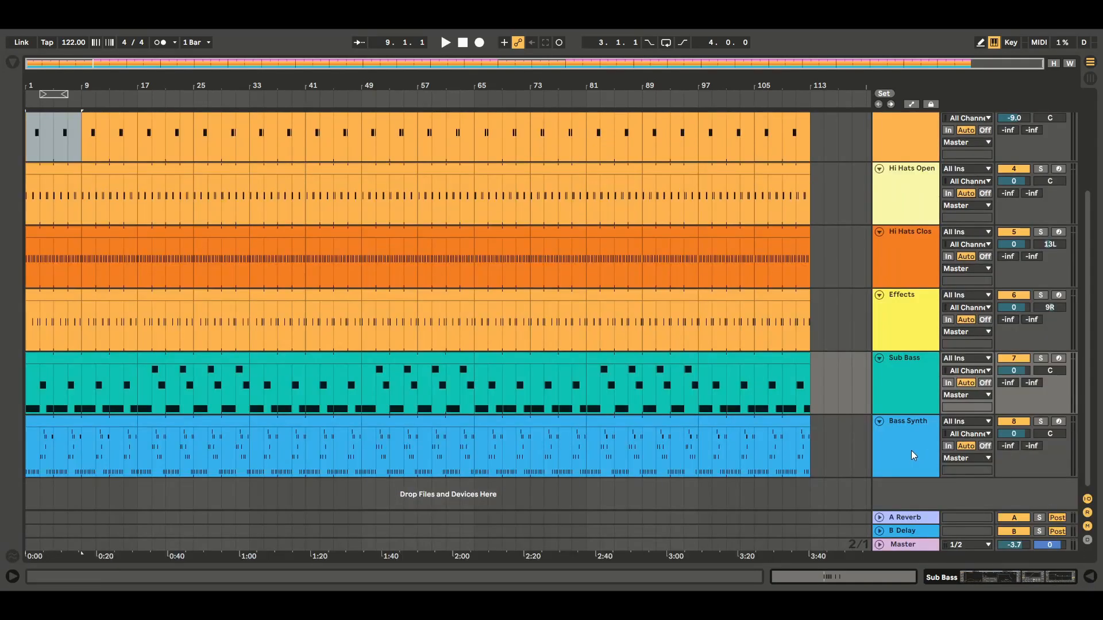
{"action": "double_click", "coordinate": [911, 450]}
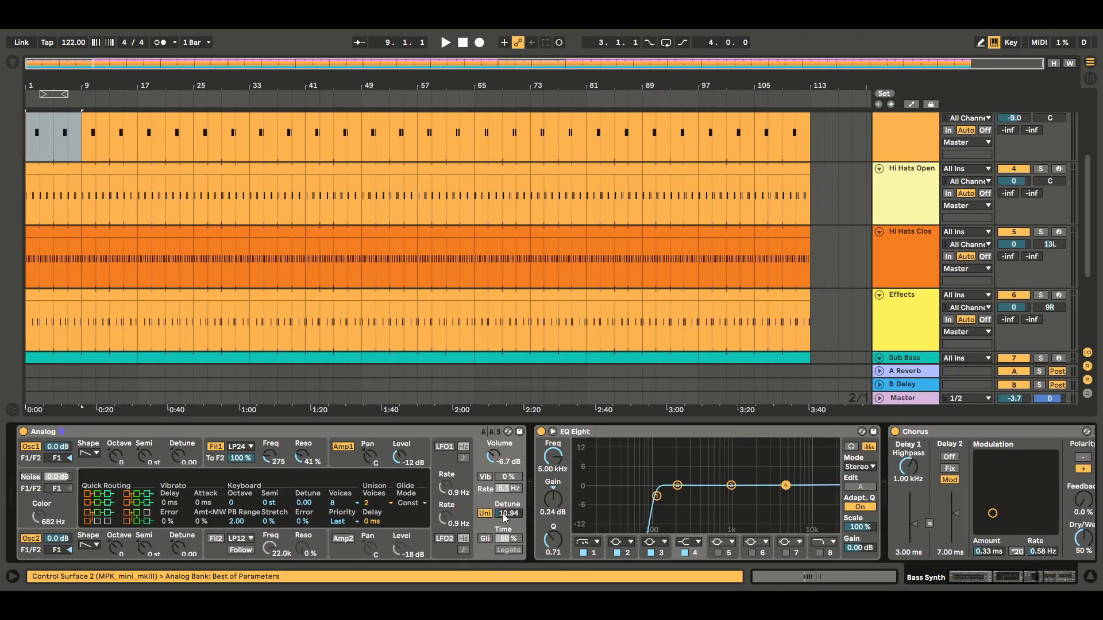
{"action": "left_click", "coordinate": [1093, 581]}
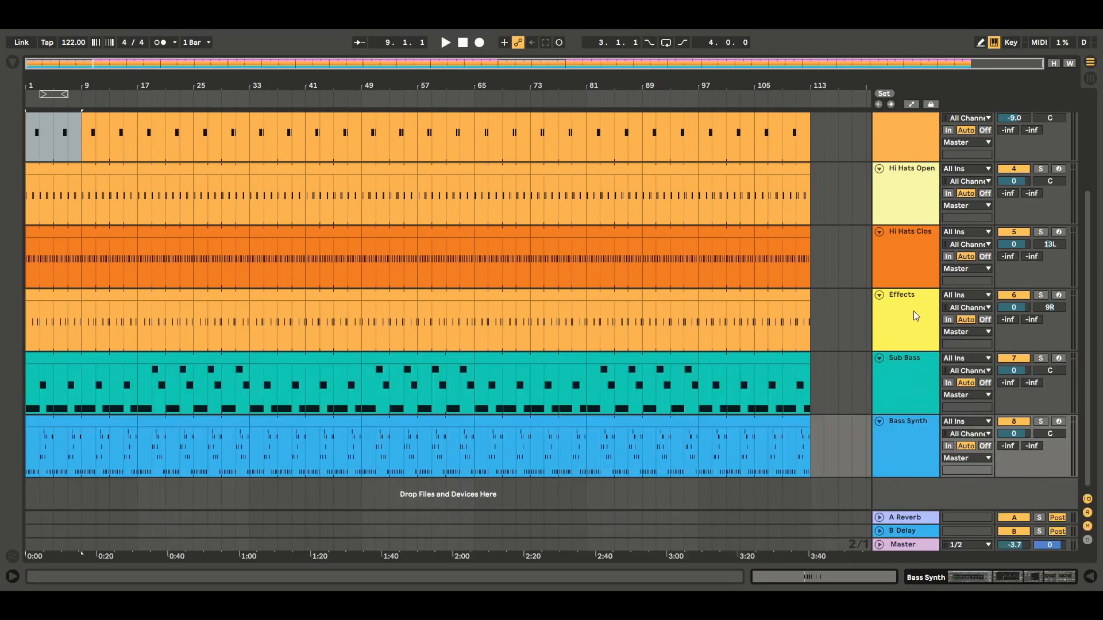
Step: Insert a new MIDI track directly below the Bass Synth track
{"action": "scroll", "coordinate": [1084, 129], "scroll_direction": "up", "scroll_amount": 4}
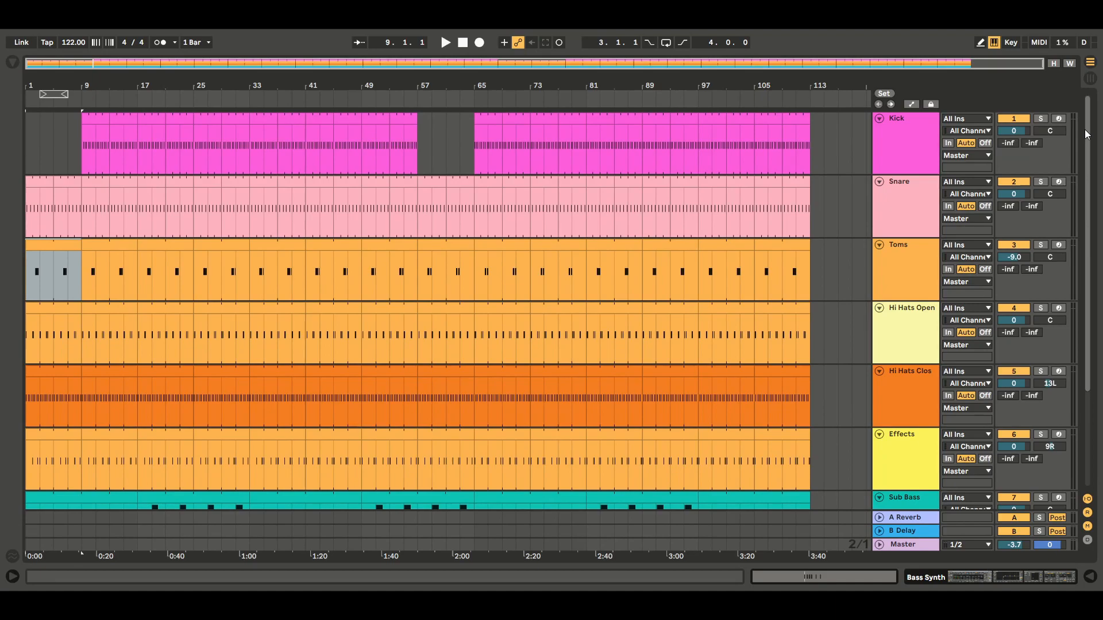
{"action": "scroll", "coordinate": [1084, 130], "scroll_direction": "down", "scroll_amount": 4}
{"action": "left_click", "coordinate": [915, 449]}
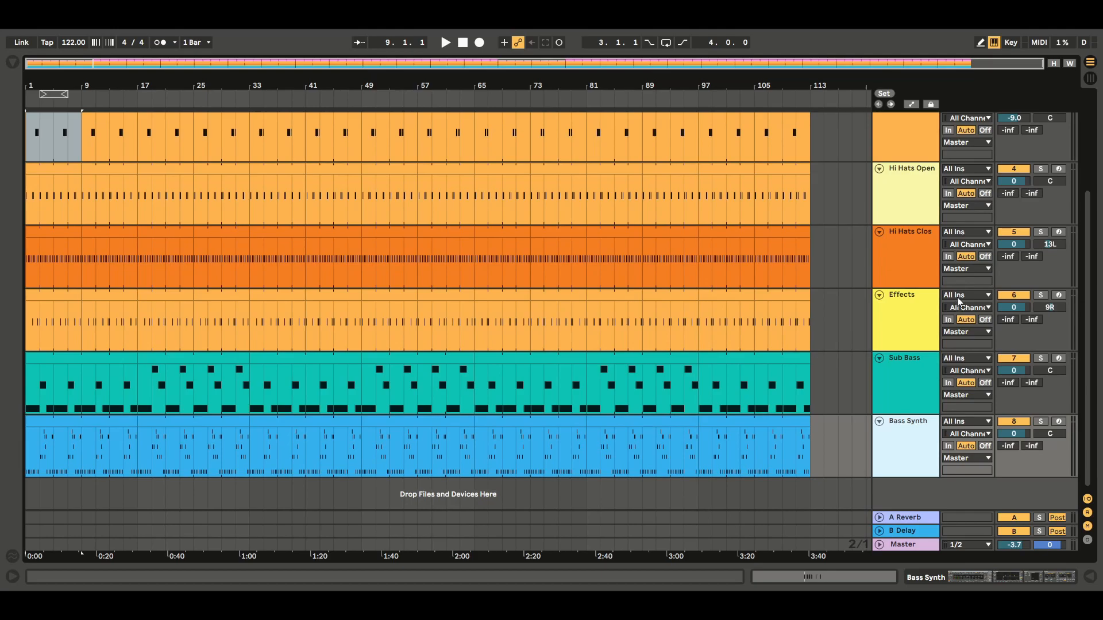
{"action": "key", "text": "ctrl+shift+t"}
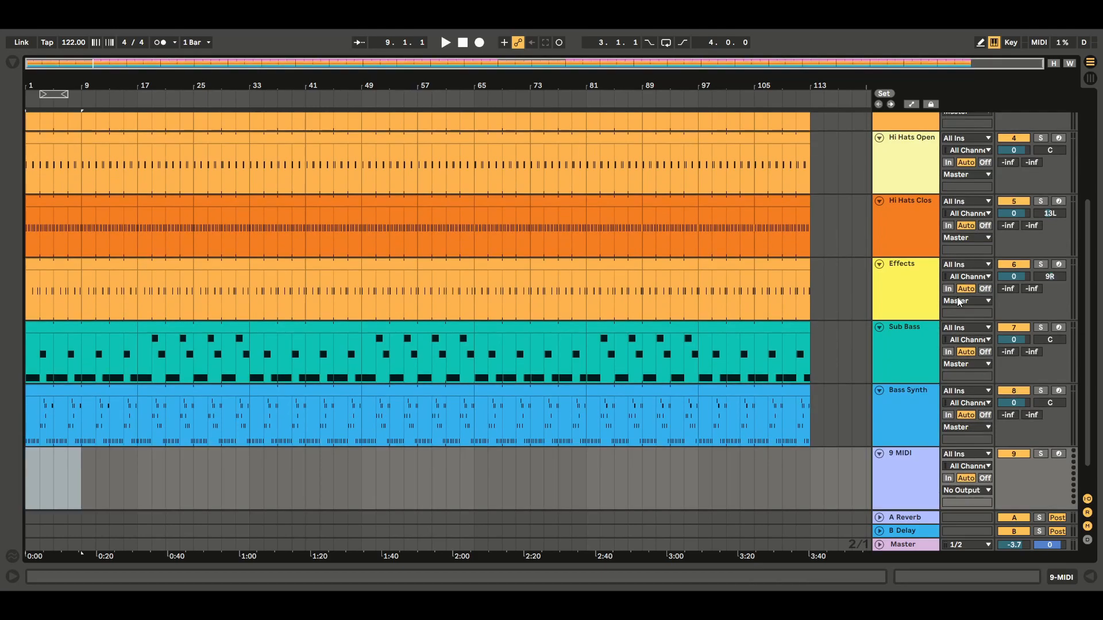
Step: Load the Analog instrument onto the new MIDI track
{"action": "left_click", "coordinate": [12, 62]}
{"action": "left_click", "coordinate": [47, 163]}
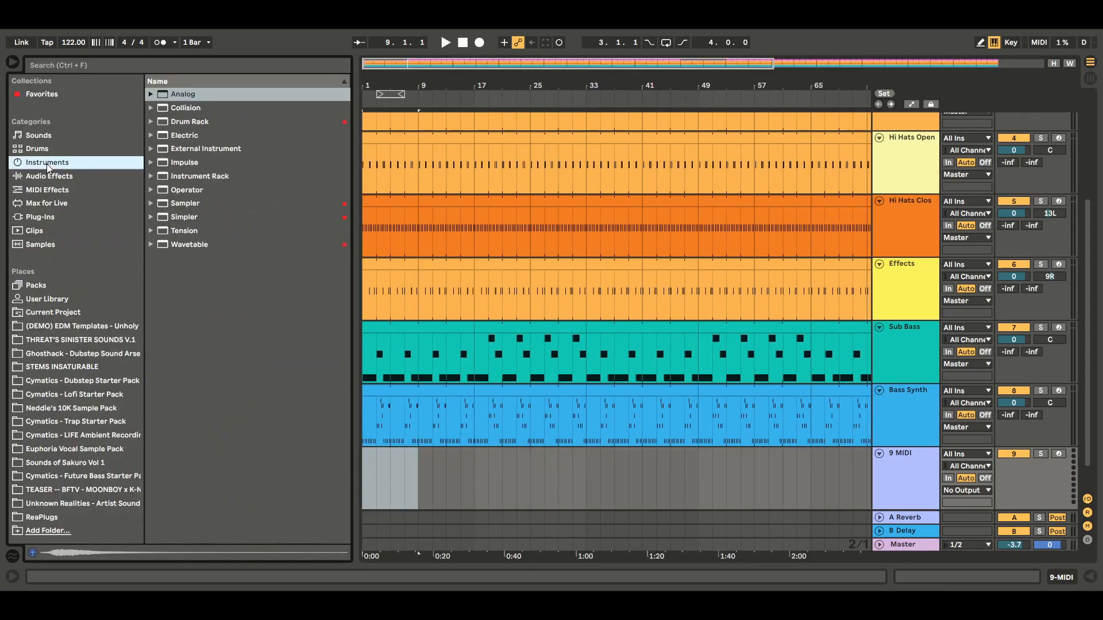
{"action": "left_click", "coordinate": [192, 94]}
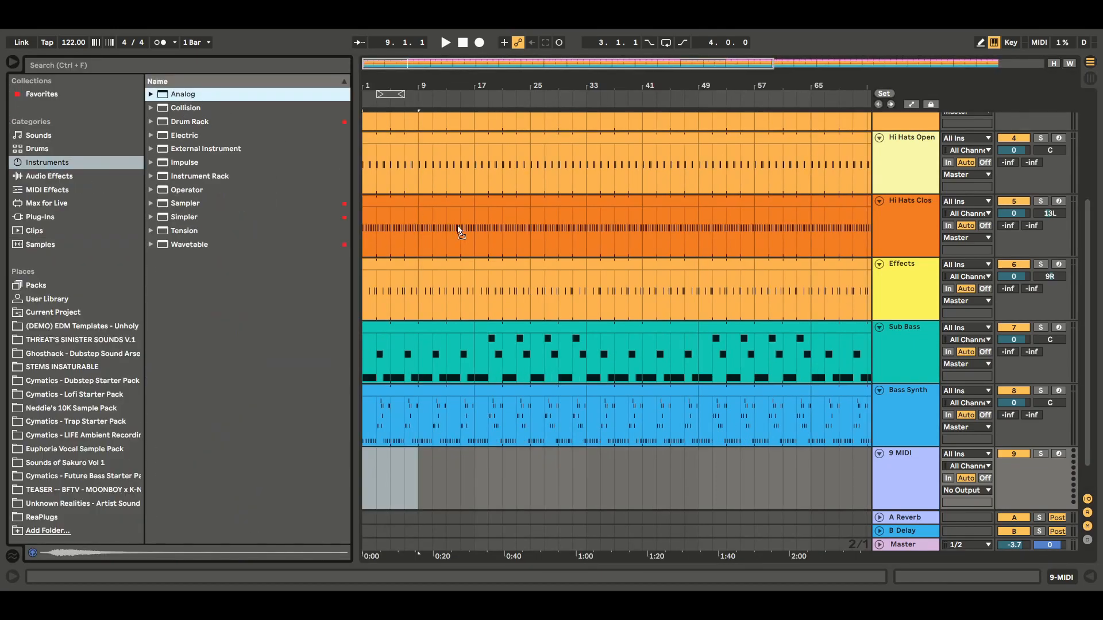
{"action": "left_click_drag", "start_coordinate": [899, 482], "coordinate": [892, 475]}
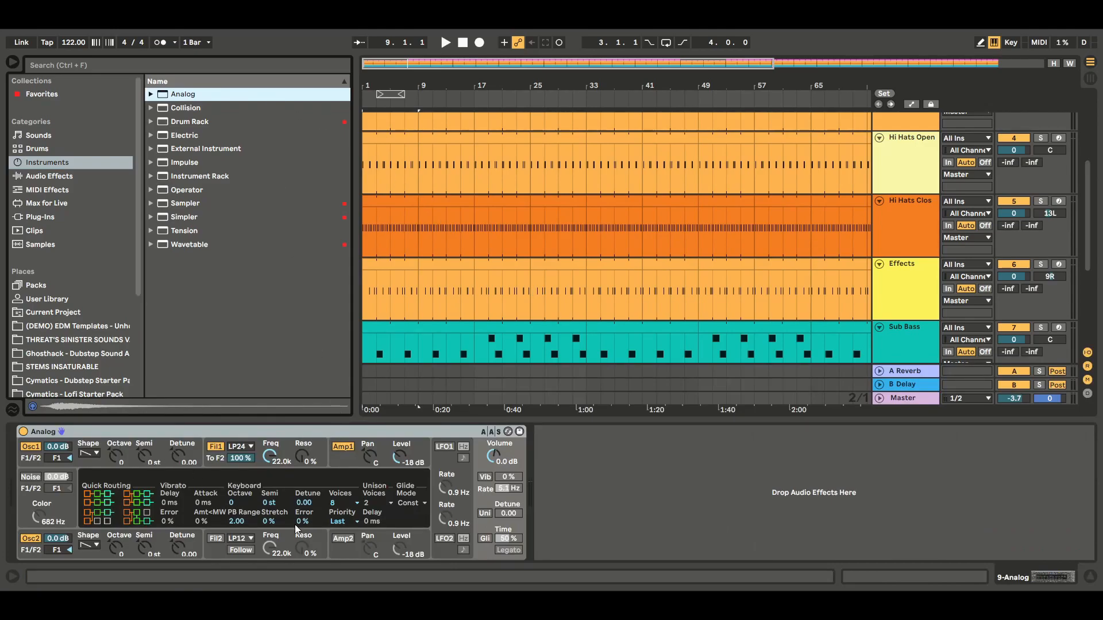
Step: Add the EQ Eight and Utility audio effects after Analog in the new track's device chain
{"action": "left_click", "coordinate": [46, 180]}
{"action": "left_click_drag", "start_coordinate": [195, 209], "coordinate": [605, 490]}
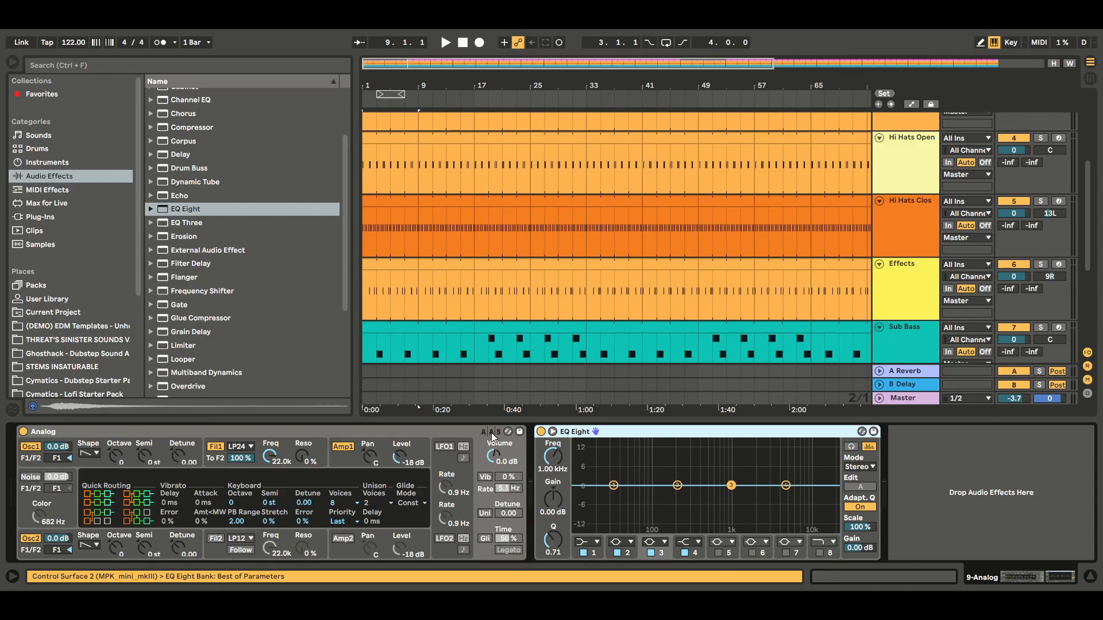
{"action": "left_click_drag", "start_coordinate": [344, 249], "coordinate": [347, 343]}
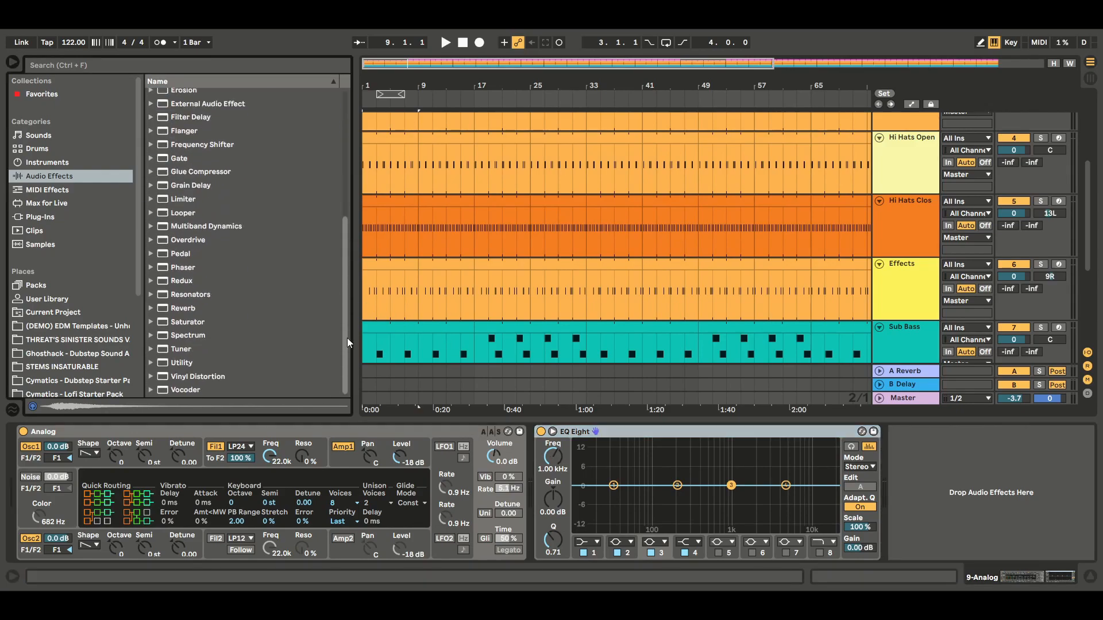
{"action": "left_click_drag", "start_coordinate": [179, 362], "coordinate": [919, 495]}
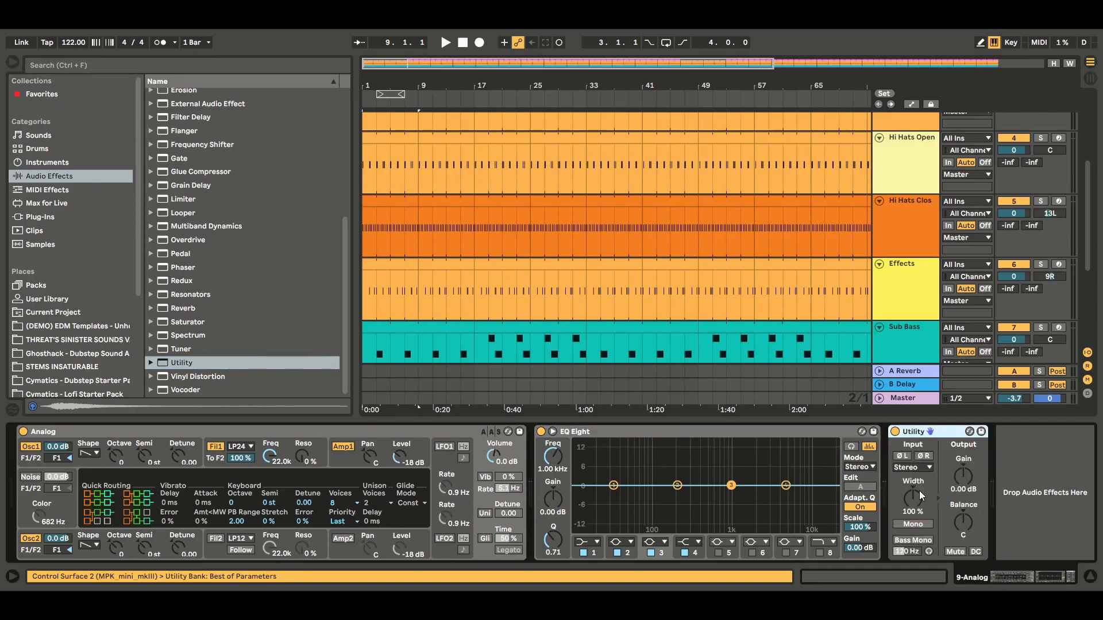
Step: Add the Chorus and Reverb audio effects after Utility in the new track's device chain
{"action": "left_click_drag", "start_coordinate": [344, 284], "coordinate": [348, 171]}
{"action": "left_click_drag", "start_coordinate": [236, 173], "coordinate": [1037, 498]}
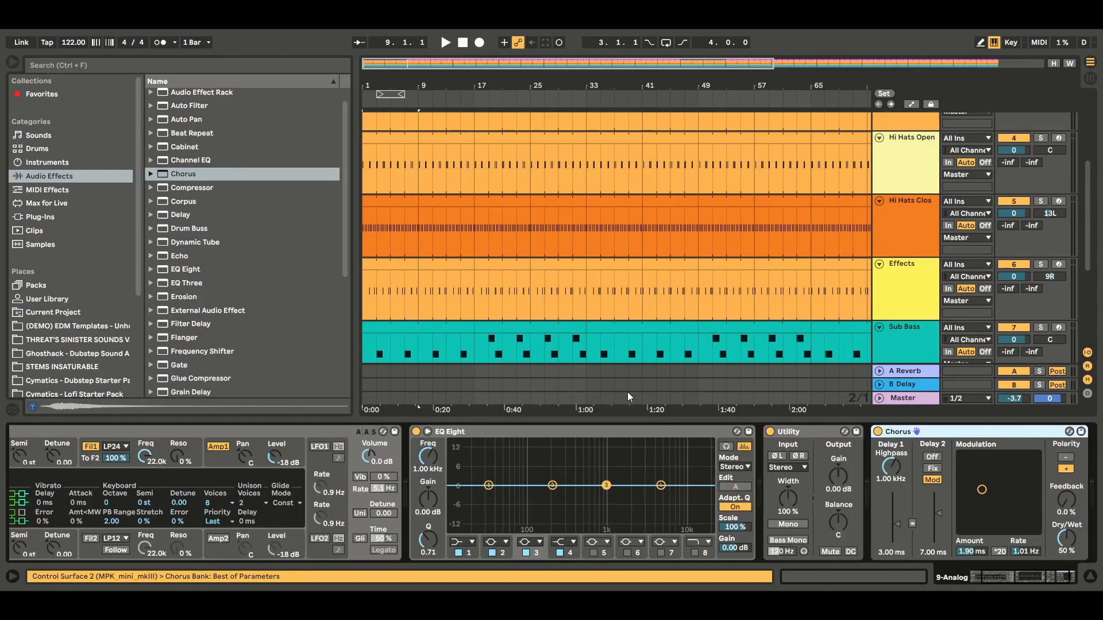
{"action": "left_click_drag", "start_coordinate": [347, 211], "coordinate": [302, 387]}
{"action": "left_click_drag", "start_coordinate": [186, 309], "coordinate": [1058, 515]}
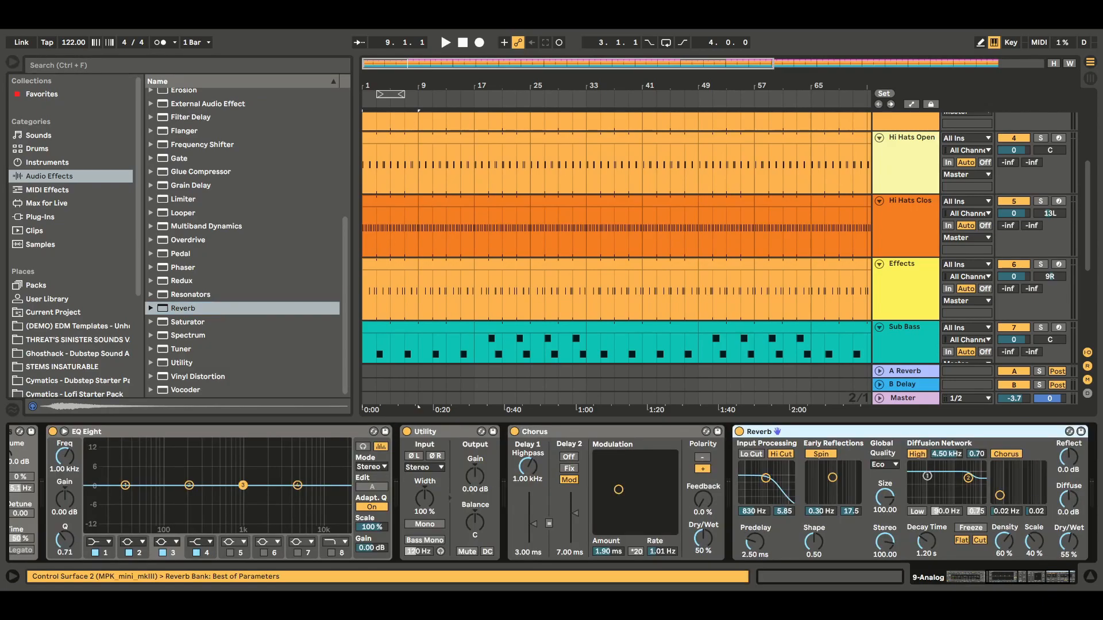
Step: Set Analog's Fil1 frequency to 306 and resonance to 36 %, with the Amp1 level at -12 dB and the overall volume at -6.4 dB
{"action": "left_click_drag", "start_coordinate": [1043, 577], "coordinate": [914, 578]}
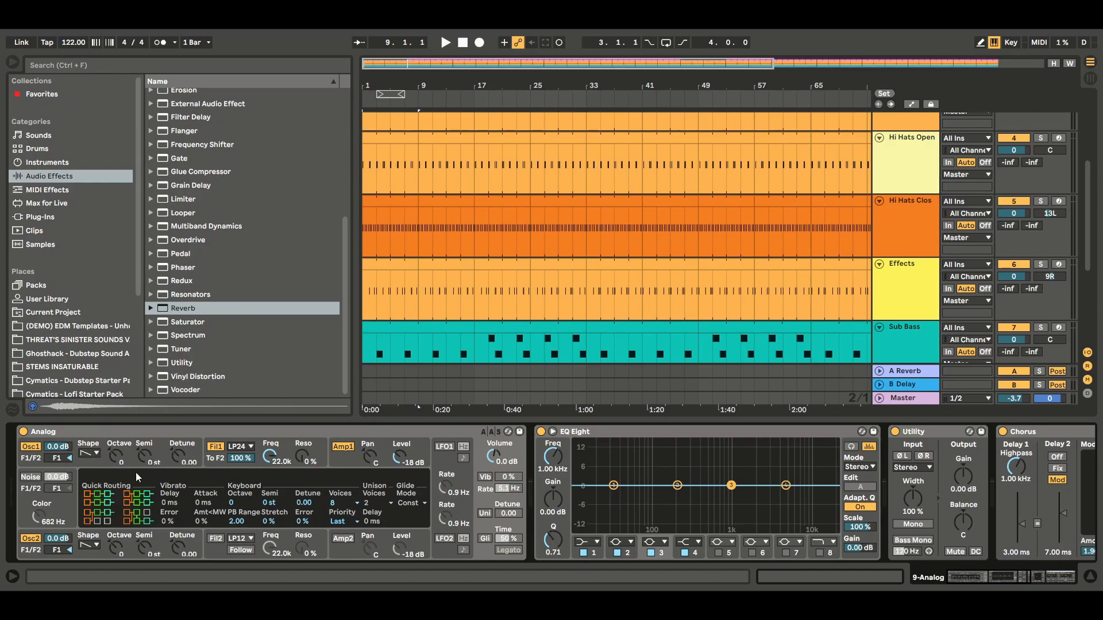
{"action": "left_click_drag", "start_coordinate": [270, 457], "coordinate": [271, 516]}
{"action": "left_click_drag", "start_coordinate": [303, 456], "coordinate": [303, 434]}
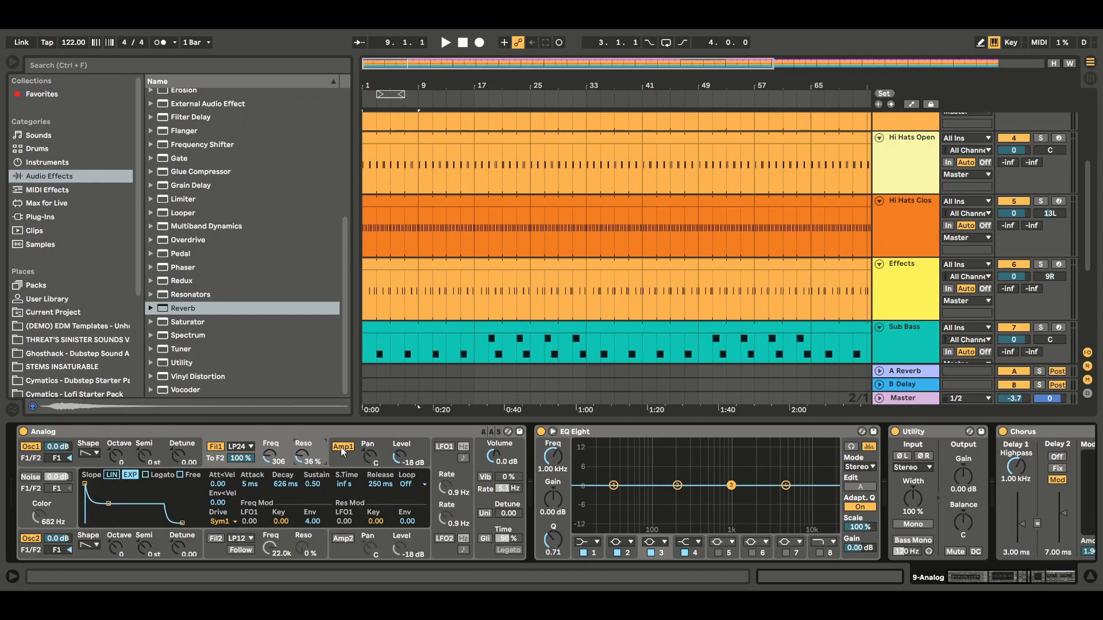
{"action": "left_click", "coordinate": [398, 456]}
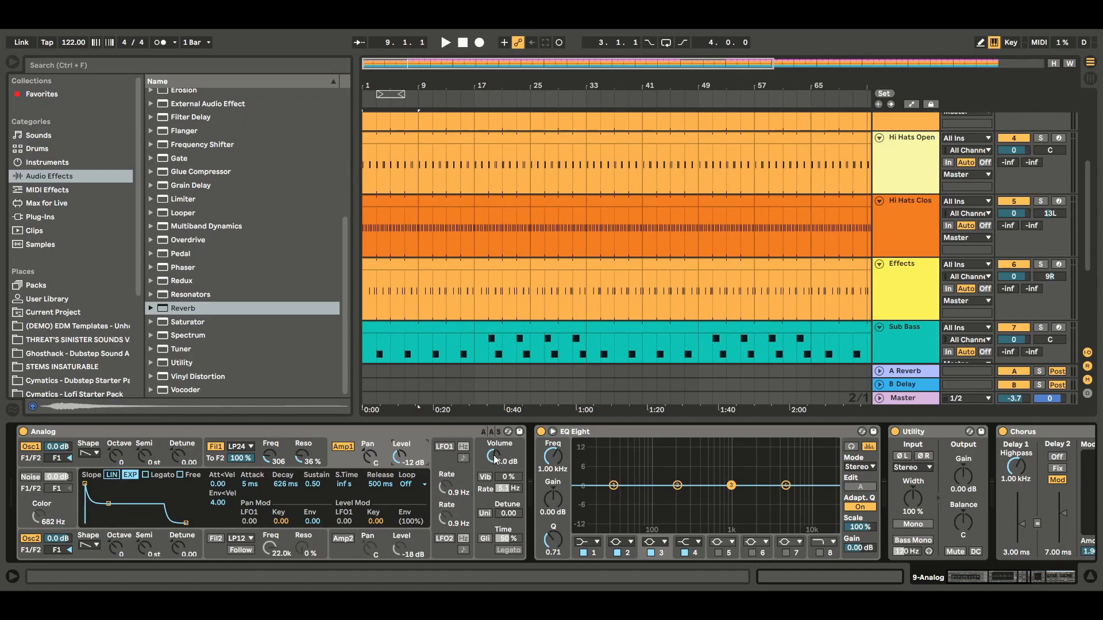
{"action": "left_click_drag", "start_coordinate": [494, 459], "coordinate": [494, 466]}
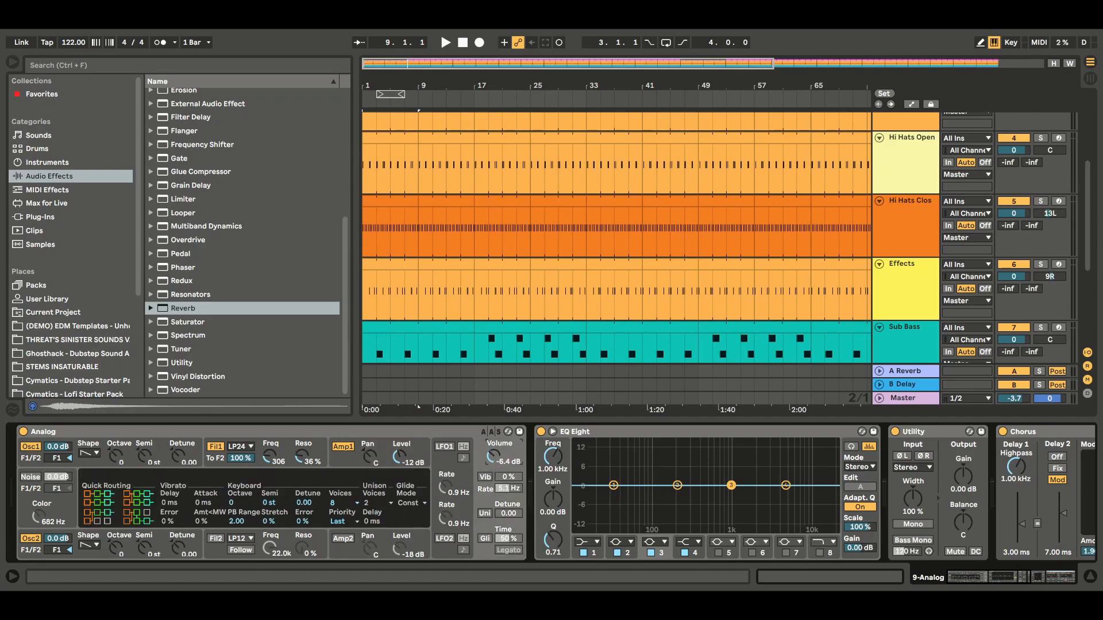
Step: Enable Analog's unison with a detune of 17.97 and turn on glide
{"action": "left_click", "coordinate": [485, 513]}
{"action": "left_click_drag", "start_coordinate": [506, 517], "coordinate": [506, 491]}
{"action": "left_click", "coordinate": [485, 539]}
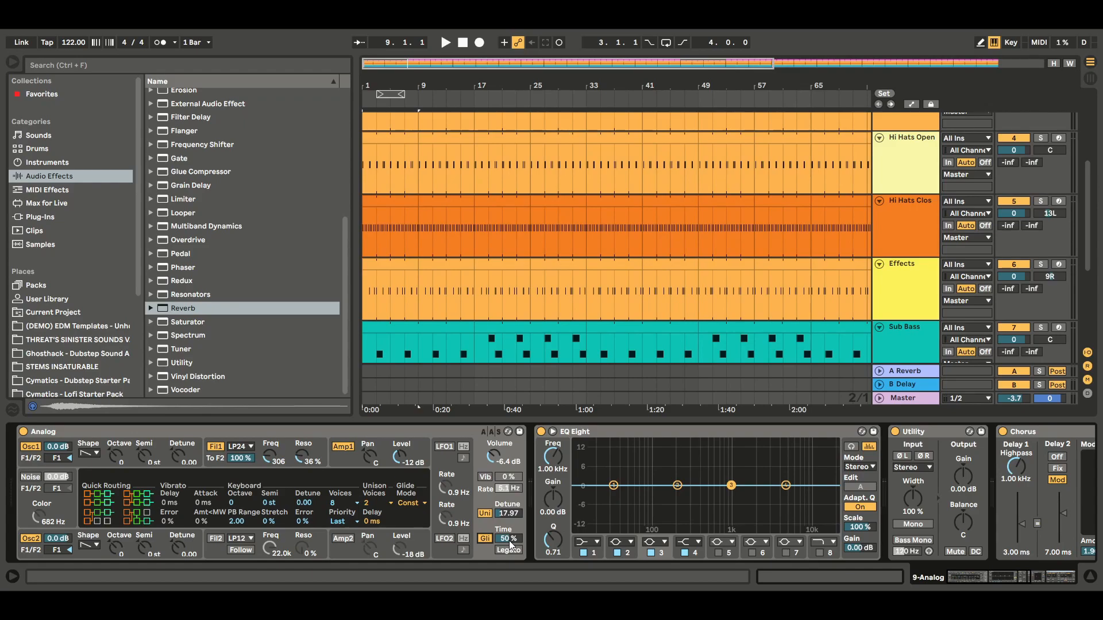
Step: Shape Analog's Amp1 envelope with linear slope, 1.72 s attack, 15.0 s decay and 1.00 sustain, and switch off Osc2
{"action": "left_click", "coordinate": [344, 451]}
{"action": "left_click", "coordinate": [344, 451]}
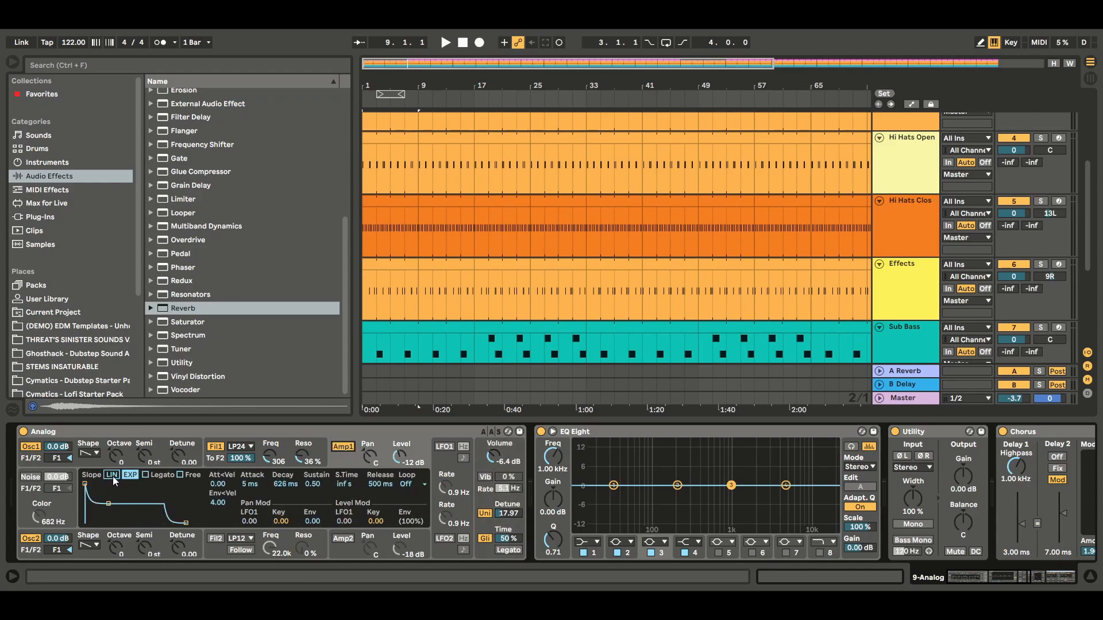
{"action": "mouse_move", "coordinate": [109, 504]}
{"action": "left_mouse_down"}
{"action": "mouse_move", "coordinate": [123, 484]}
{"action": "mouse_move", "coordinate": [98, 484]}
{"action": "mouse_move", "coordinate": [114, 484]}
{"action": "left_mouse_up"}
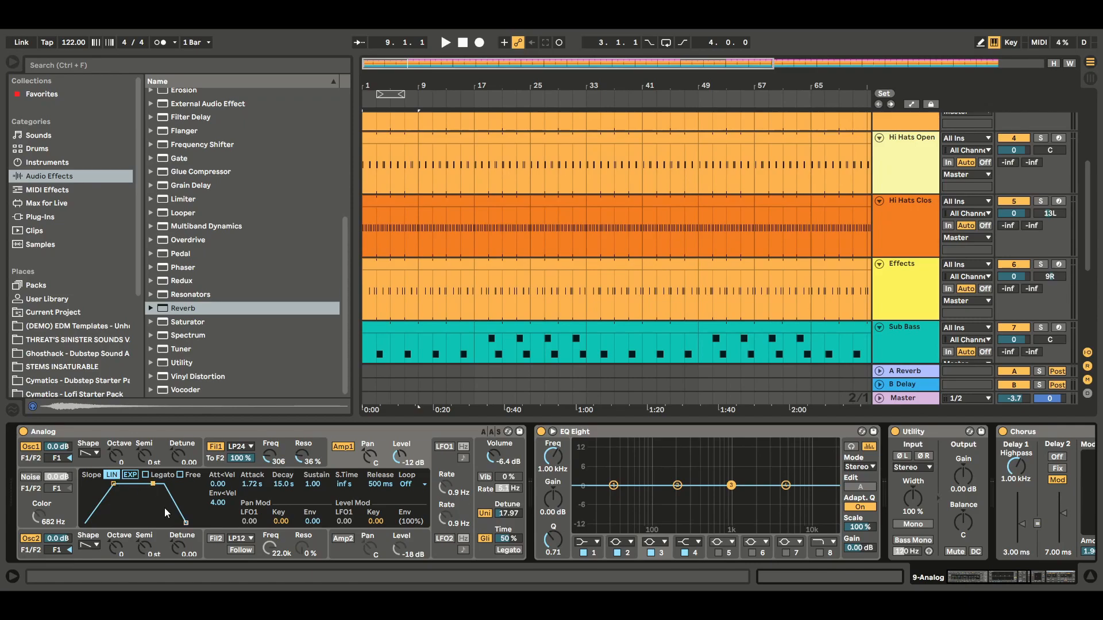
{"action": "left_click", "coordinate": [31, 539]}
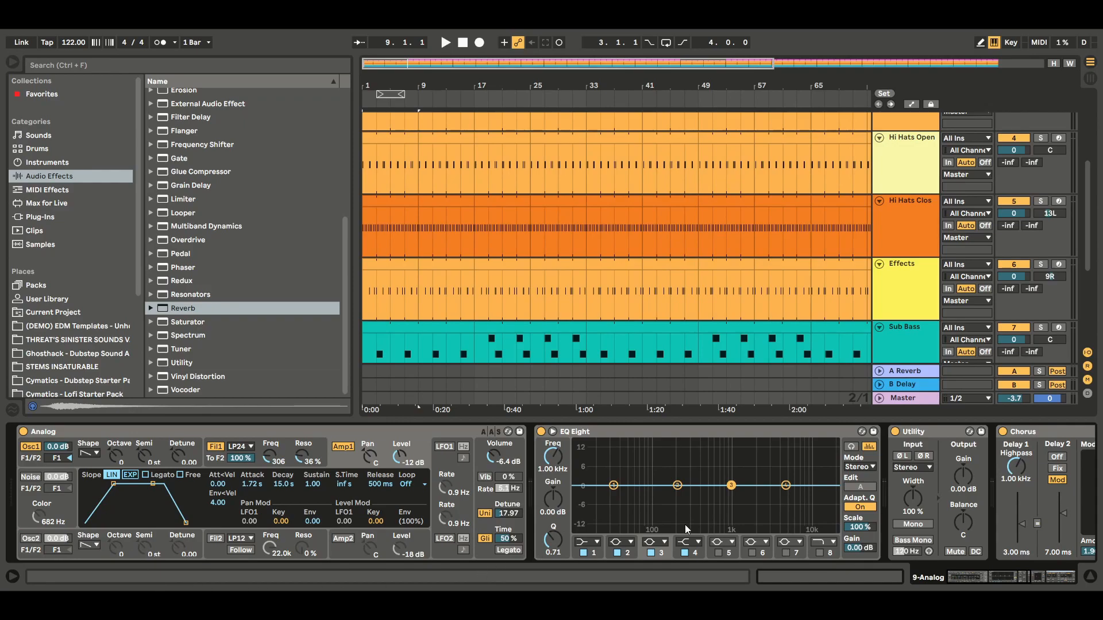
Step: Boost EQ Eight's band 3 by 2.60 dB at 1.02 kHz and raise Utility's output gain to 5.56 dB
{"action": "left_click_drag", "start_coordinate": [735, 489], "coordinate": [733, 483]}
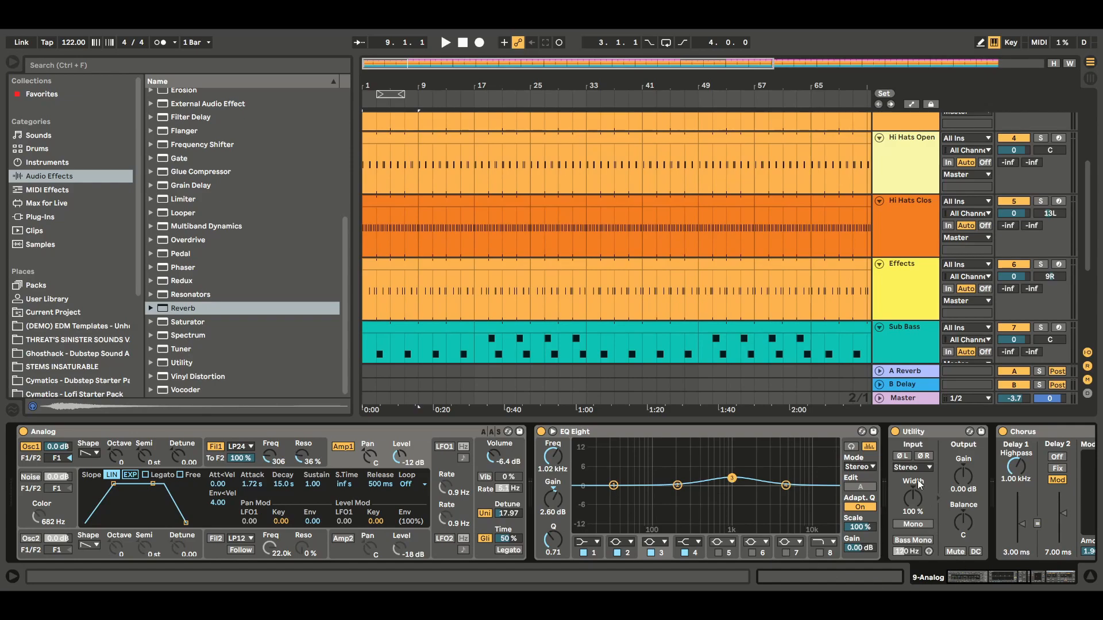
{"action": "left_click", "coordinate": [963, 475]}
{"action": "left_click_drag", "start_coordinate": [963, 476], "coordinate": [963, 463]}
{"action": "left_click", "coordinate": [1033, 579]}
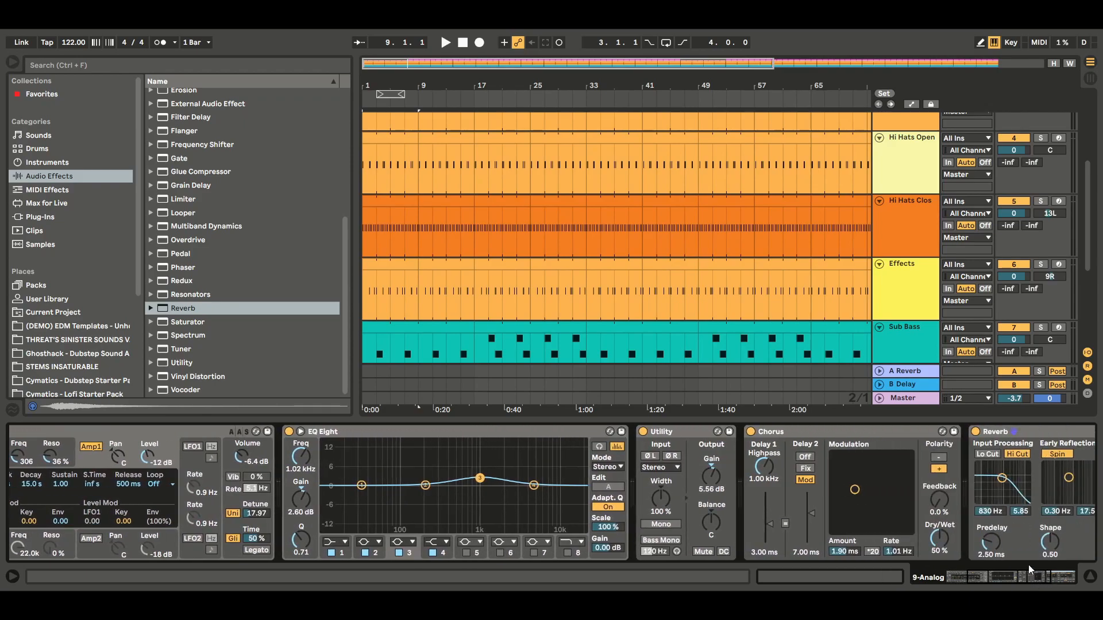
Step: Set the Chorus modulation to an amount of 3.25 ms at 0.81 Hz and raise the Reverb's dry/wet mix
{"action": "left_click_drag", "start_coordinate": [855, 490], "coordinate": [855, 488]}
{"action": "left_click_drag", "start_coordinate": [849, 477], "coordinate": [852, 476]}
{"action": "left_click_drag", "start_coordinate": [1005, 576], "coordinate": [1054, 578]}
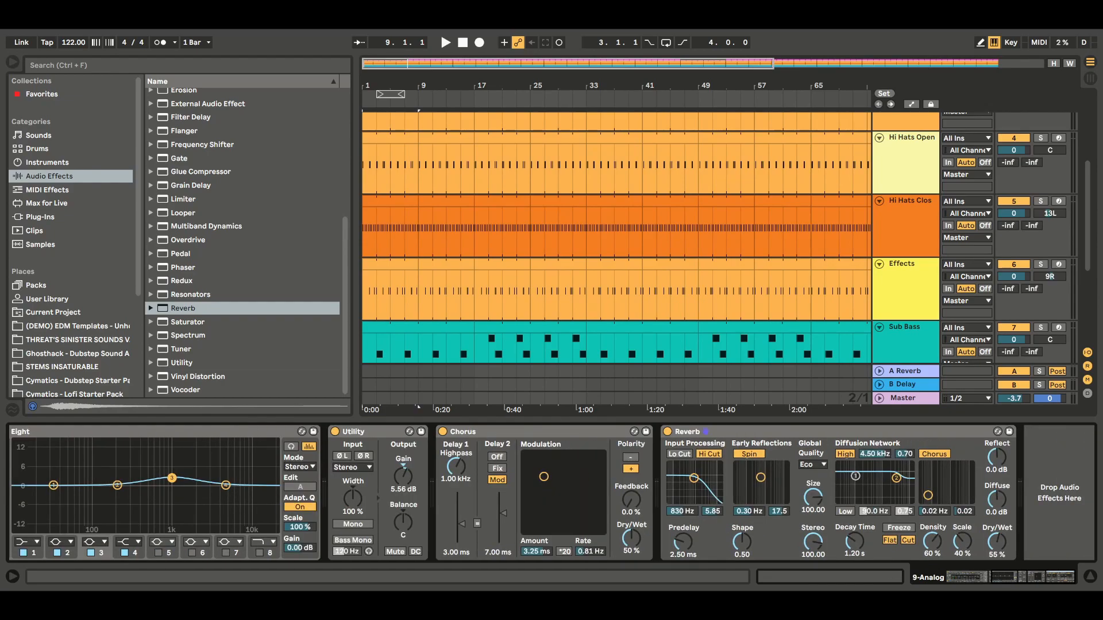
{"action": "mouse_move", "coordinate": [994, 545]}
{"action": "left_mouse_down"}
{"action": "mouse_move", "coordinate": [994, 514]}
{"action": "mouse_move", "coordinate": [997, 532]}
{"action": "left_mouse_up"}
Step: Create an eight-bar MIDI clip from bar 17 to bar 25 on the Analog track, with a loop length of 32 bars
{"action": "left_click", "coordinate": [1089, 577]}
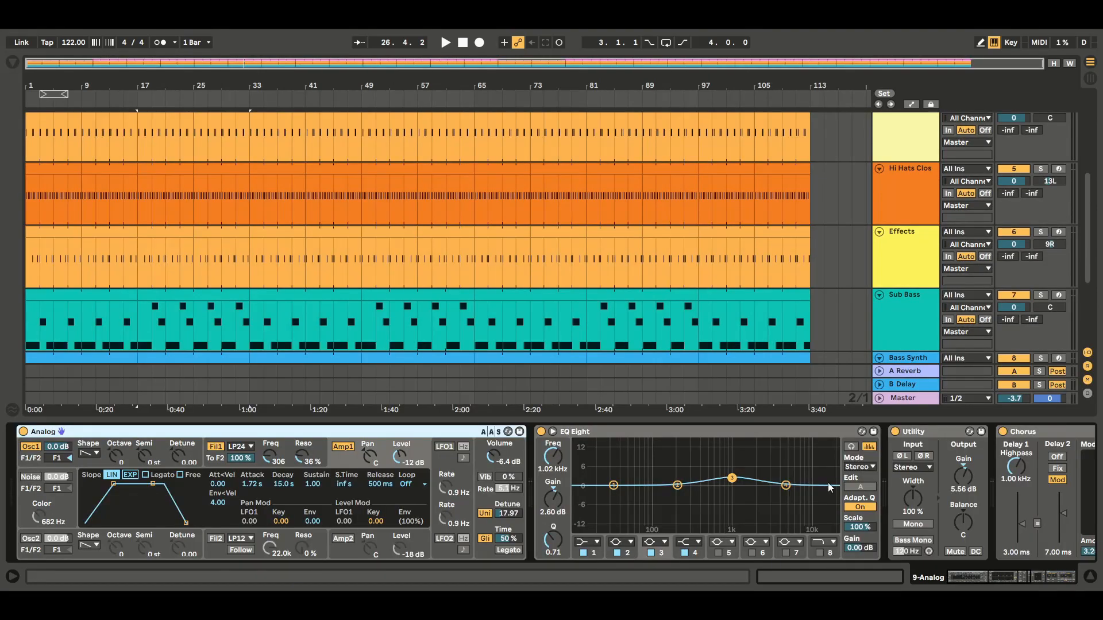
{"action": "left_click", "coordinate": [1089, 577]}
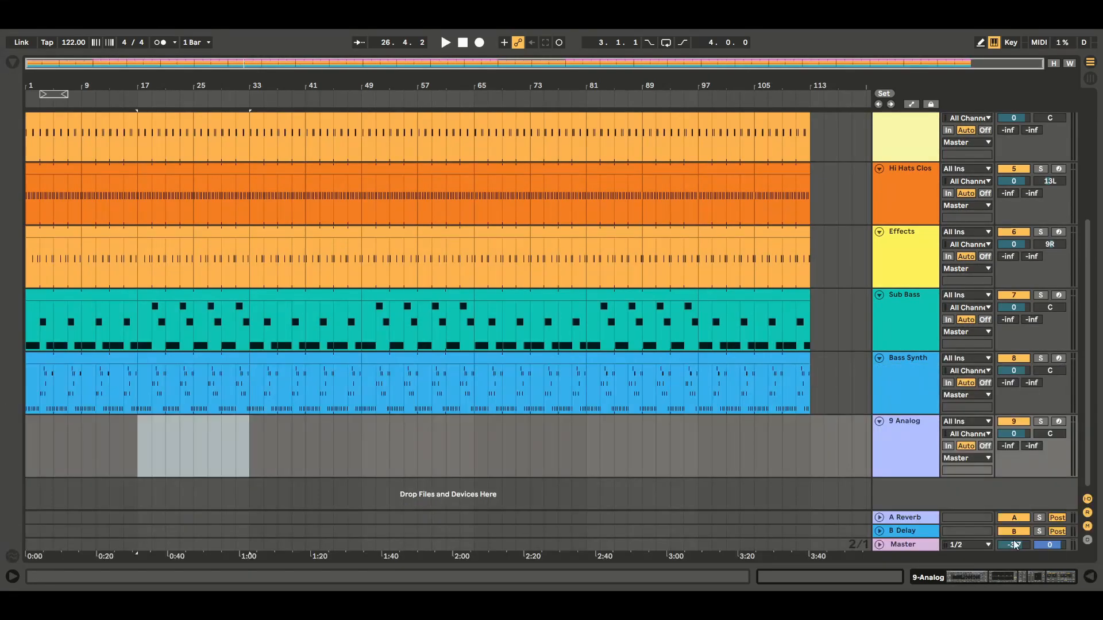
{"action": "double_click", "coordinate": [139, 440]}
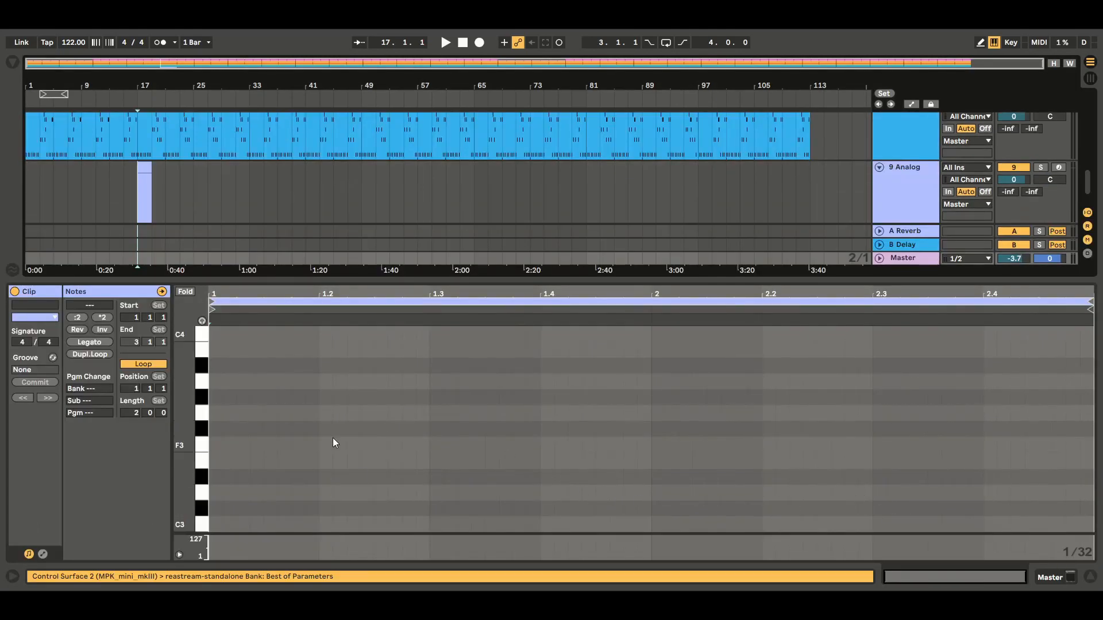
{"action": "left_click", "coordinate": [135, 412]}
{"action": "type", "text": "30"}
{"action": "key", "text": "Return"}
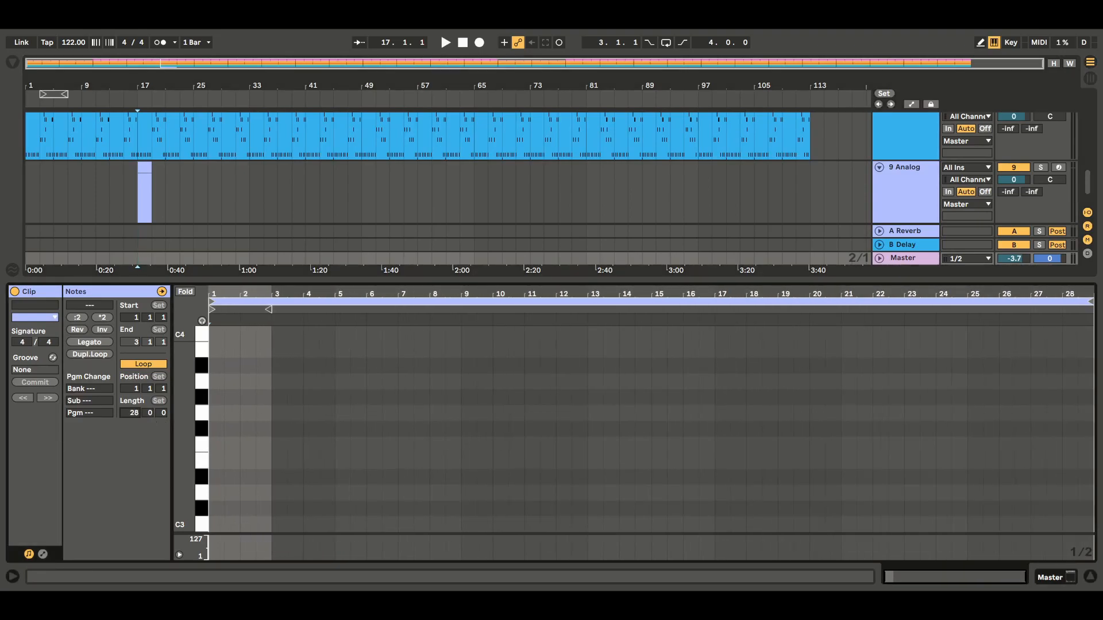
{"action": "left_click_drag", "start_coordinate": [134, 412], "coordinate": [134, 409]}
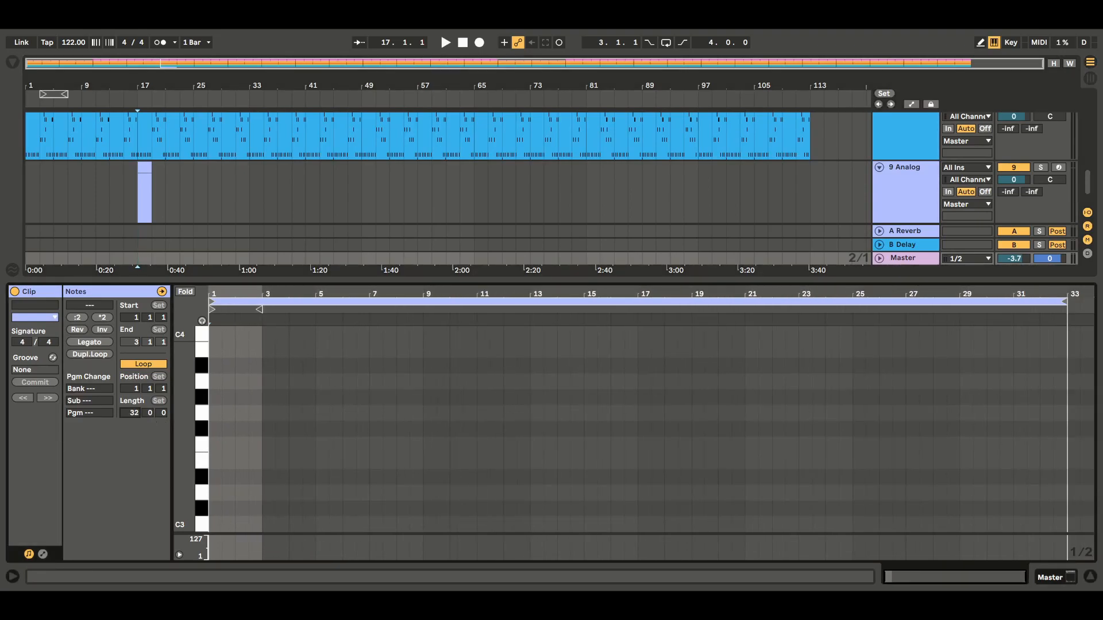
{"action": "left_click", "coordinate": [150, 168]}
{"action": "left_click_drag", "start_coordinate": [154, 167], "coordinate": [194, 170]}
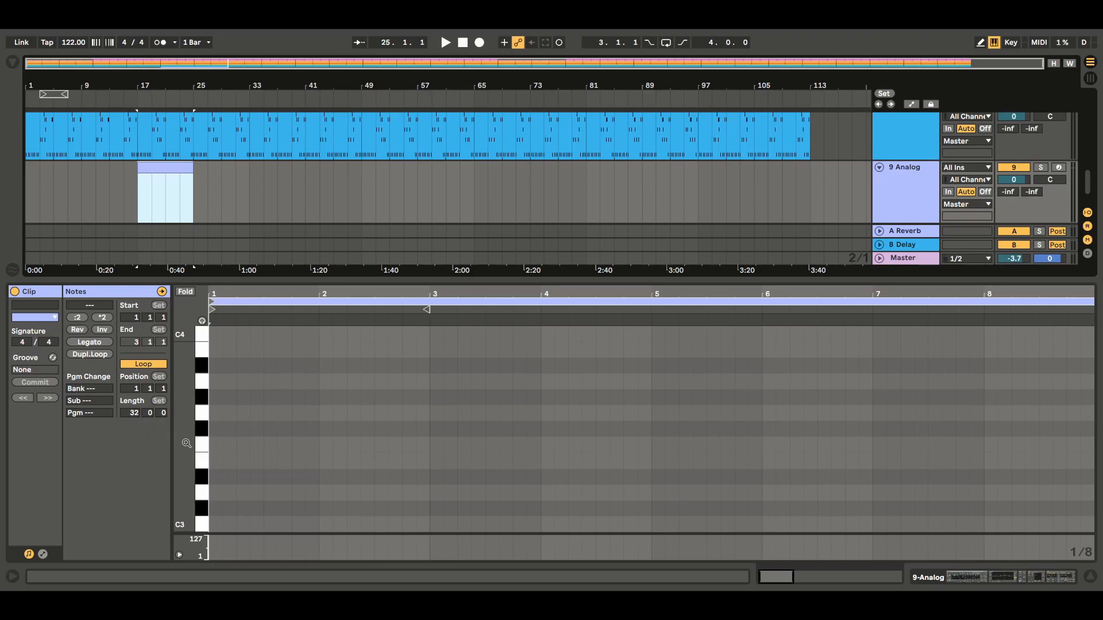
Step: Draw a chord of C4, D#4 and G4 lasting the first two bars of the clip
{"action": "left_click_drag", "start_coordinate": [187, 435], "coordinate": [188, 506]}
{"action": "key", "text": "b"}
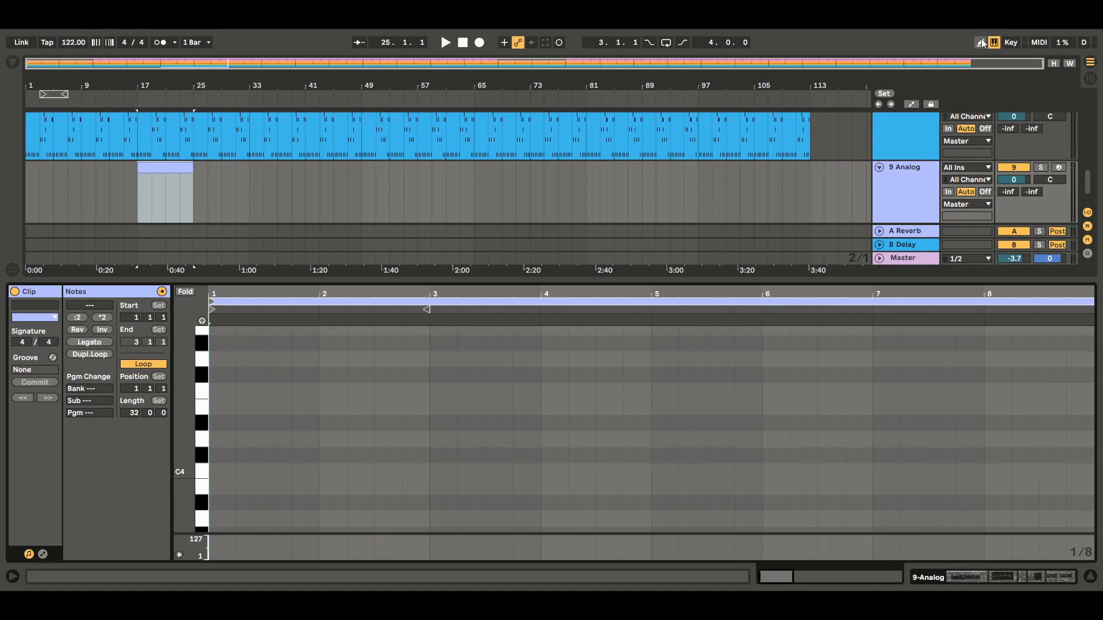
{"action": "left_click_drag", "start_coordinate": [219, 469], "coordinate": [428, 479]}
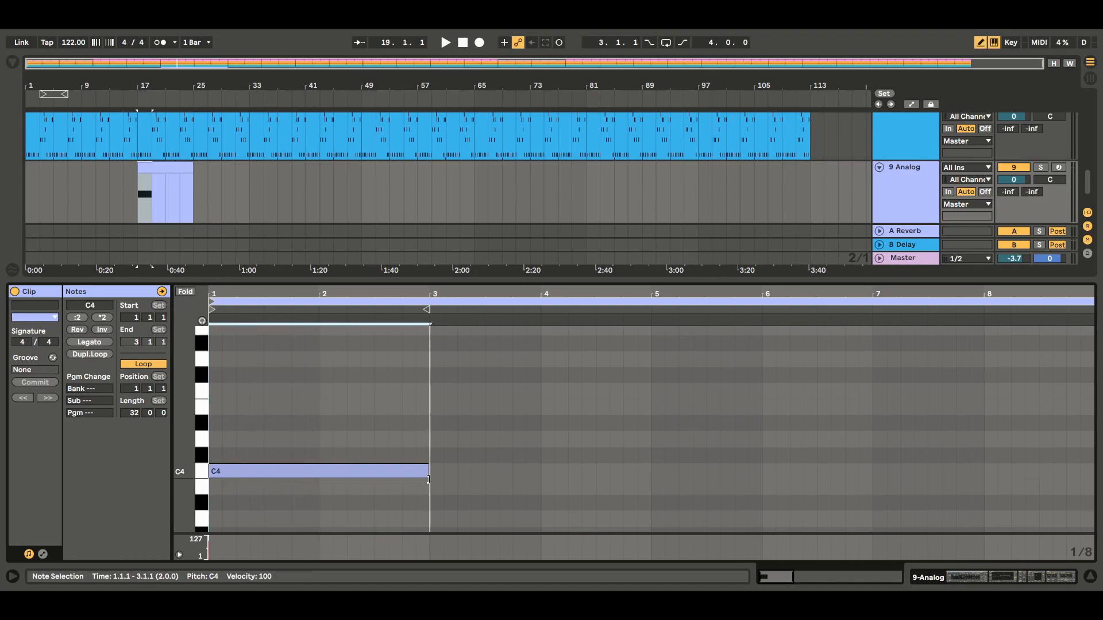
{"action": "left_click", "coordinate": [217, 423]}
{"action": "left_click_drag", "start_coordinate": [222, 419], "coordinate": [424, 432]}
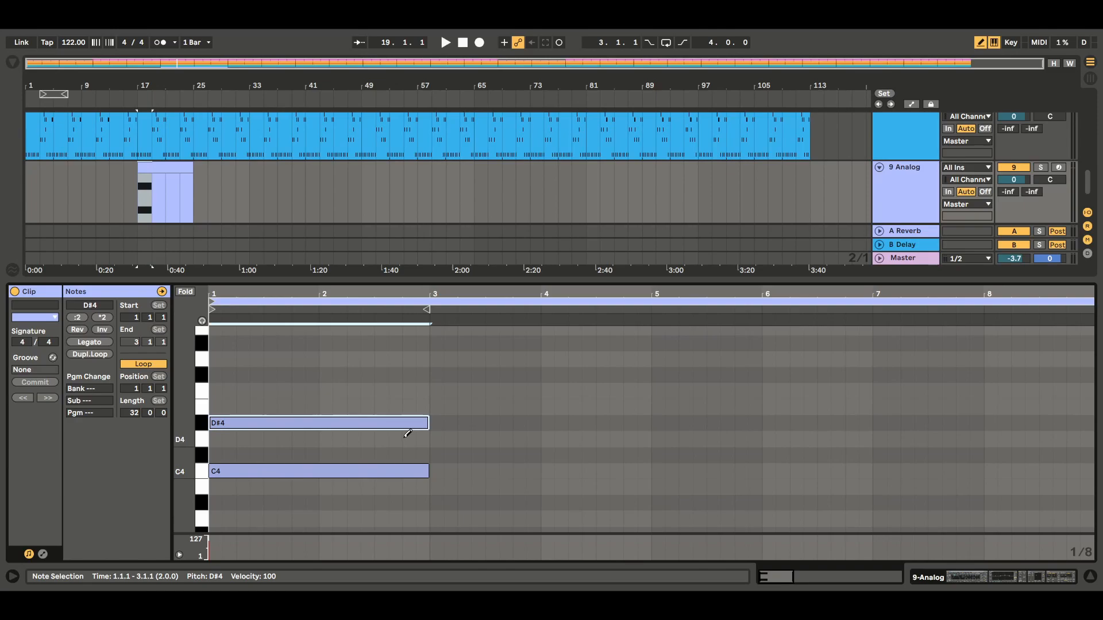
{"action": "left_click", "coordinate": [217, 360]}
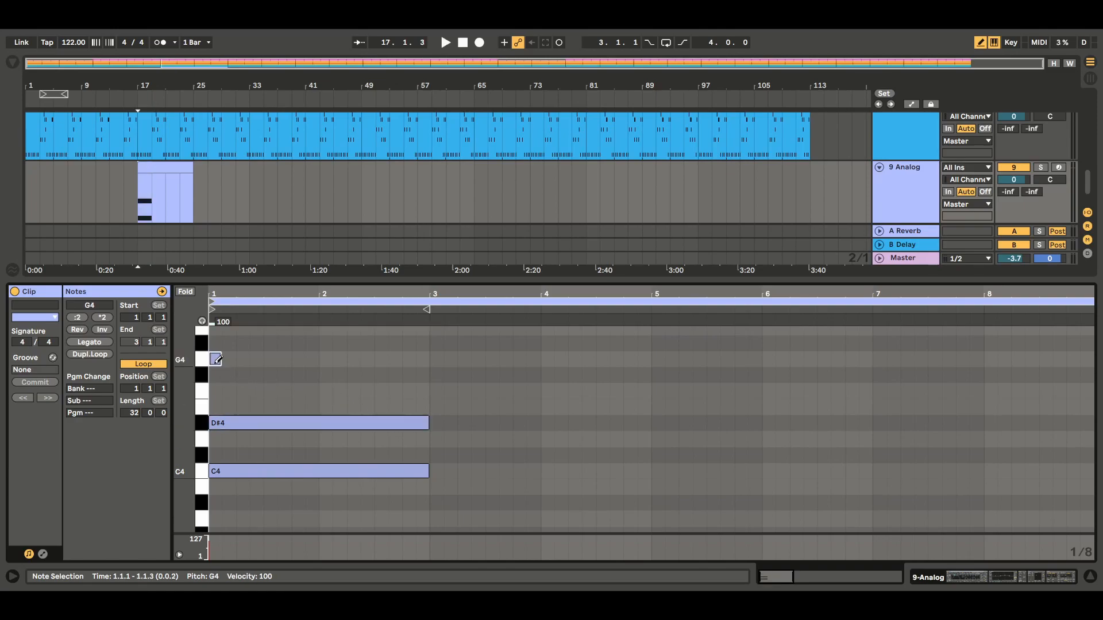
{"action": "left_click_drag", "start_coordinate": [216, 360], "coordinate": [429, 361]}
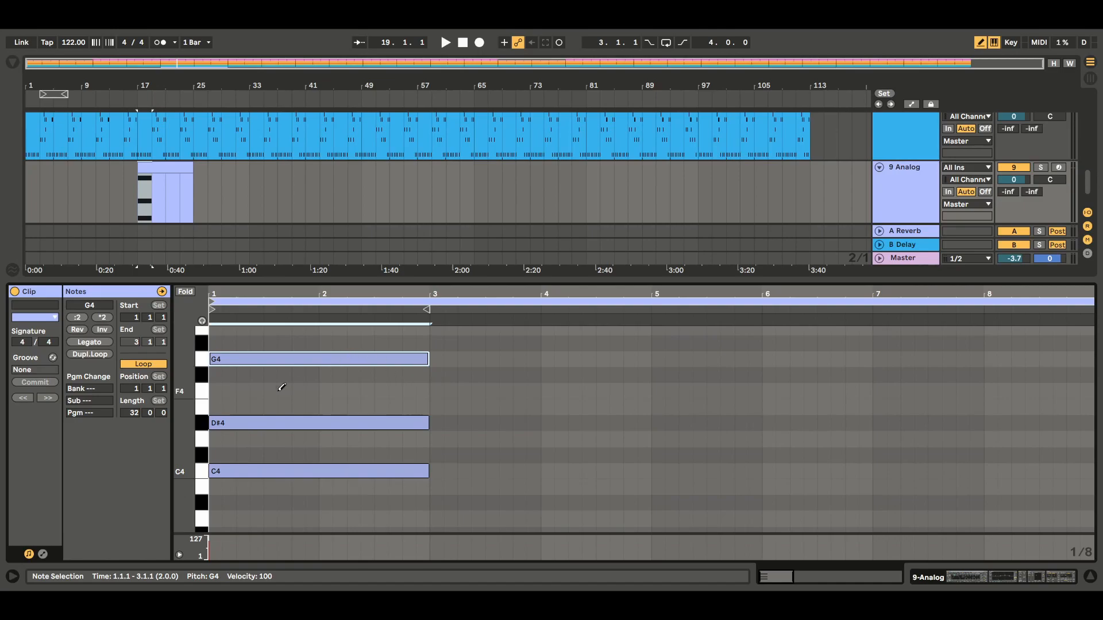
Step: Draw a second two-bar chord of D#4, G4 and A#4 from bar 3 to bar 5 of the clip
{"action": "scroll", "coordinate": [182, 380], "scroll_direction": "up", "scroll_amount": 3}
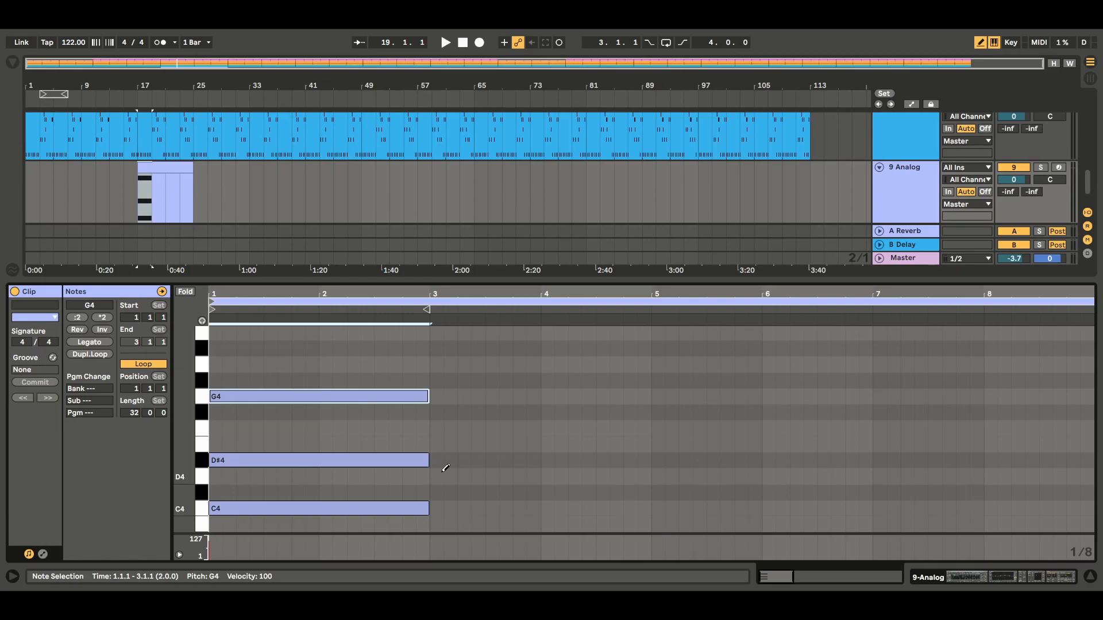
{"action": "left_click", "coordinate": [439, 460]}
{"action": "left_click_drag", "start_coordinate": [442, 461], "coordinate": [649, 462]}
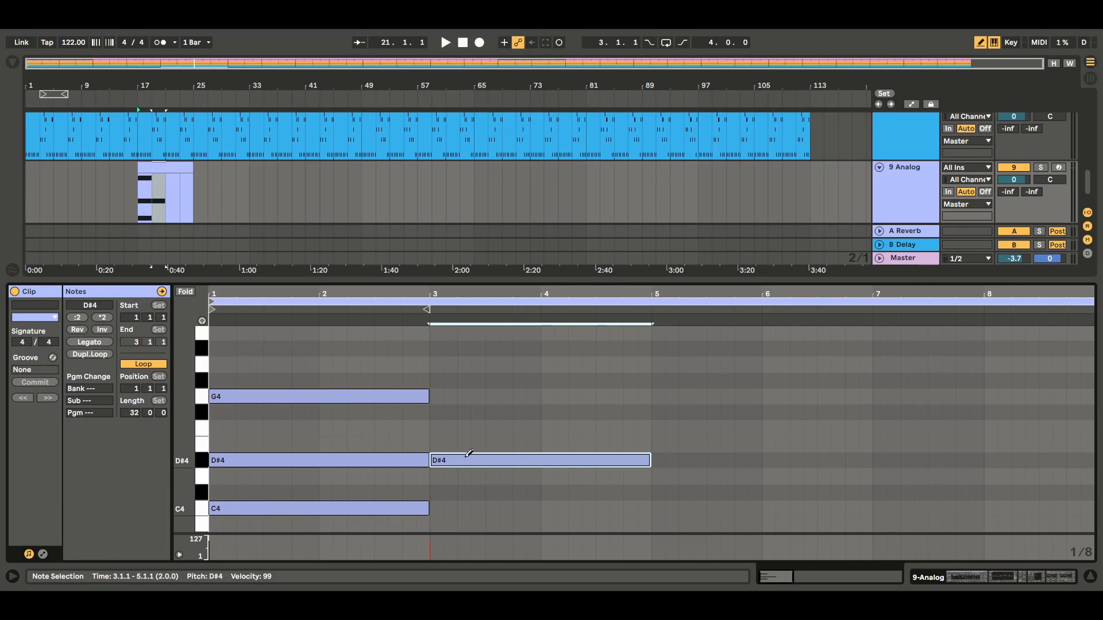
{"action": "left_click", "coordinate": [438, 396]}
{"action": "left_click_drag", "start_coordinate": [442, 396], "coordinate": [650, 398]}
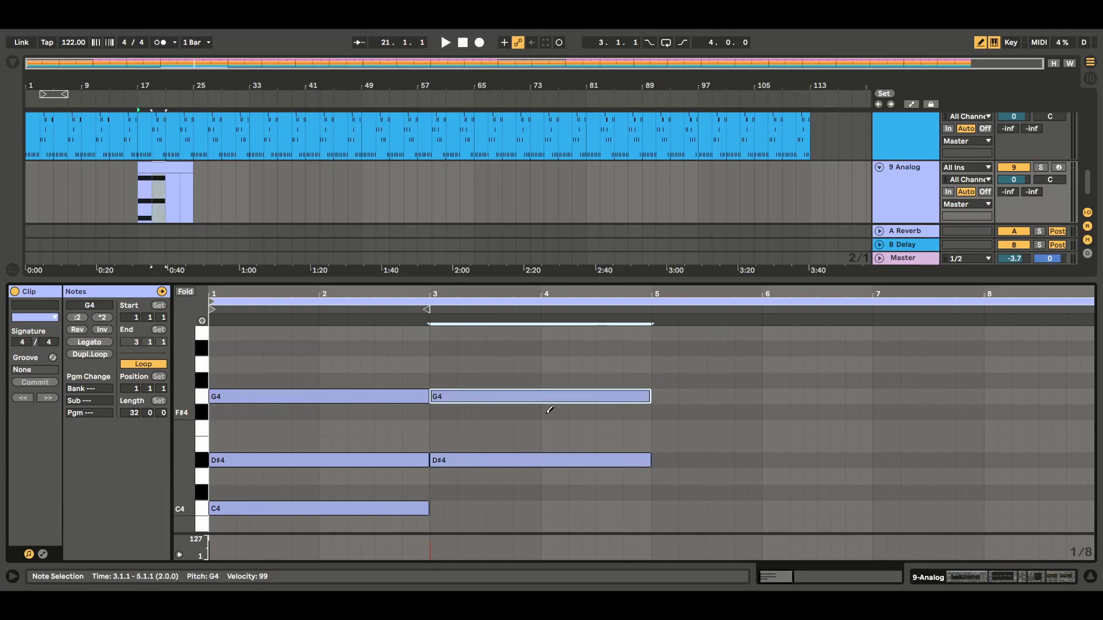
{"action": "left_click", "coordinate": [436, 348]}
{"action": "left_click_drag", "start_coordinate": [443, 348], "coordinate": [650, 352]}
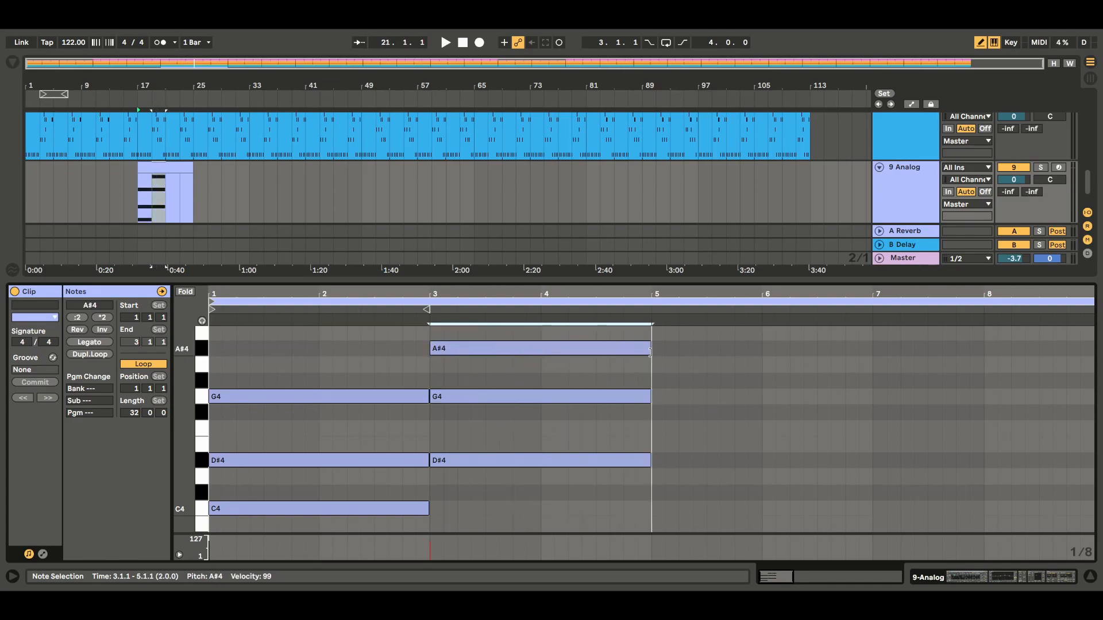
Step: Leave draw mode and duplicate both chords into bars 5 to 8 of the clip
{"action": "left_click", "coordinate": [981, 46]}
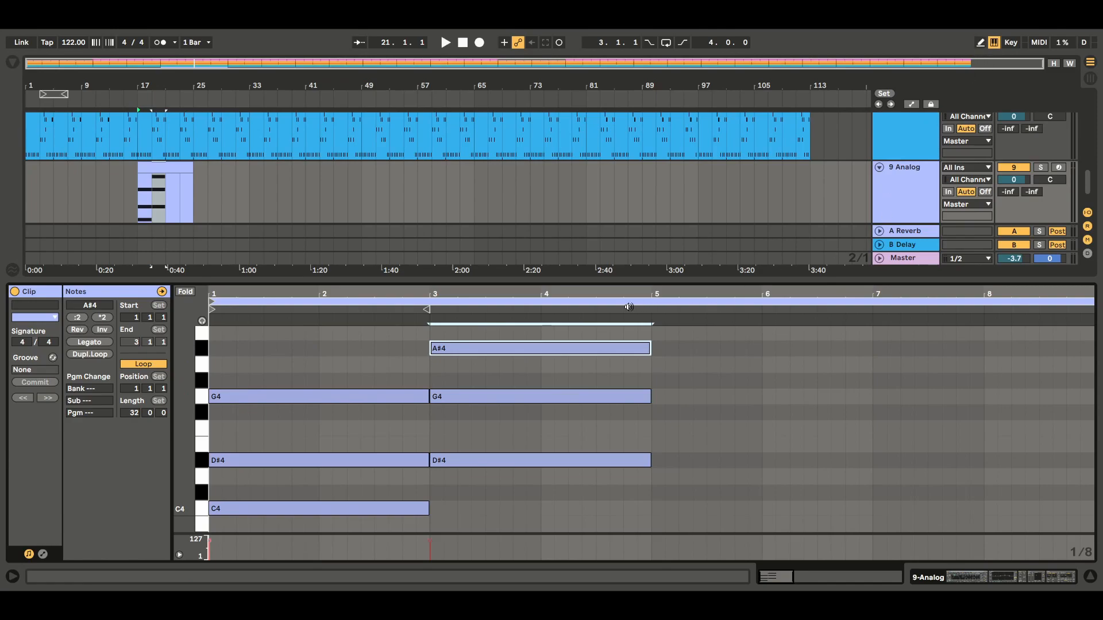
{"action": "mouse_move", "coordinate": [651, 331]}
{"action": "left_mouse_down"}
{"action": "mouse_move", "coordinate": [643, 503]}
{"action": "mouse_move", "coordinate": [213, 529]}
{"action": "left_mouse_up"}
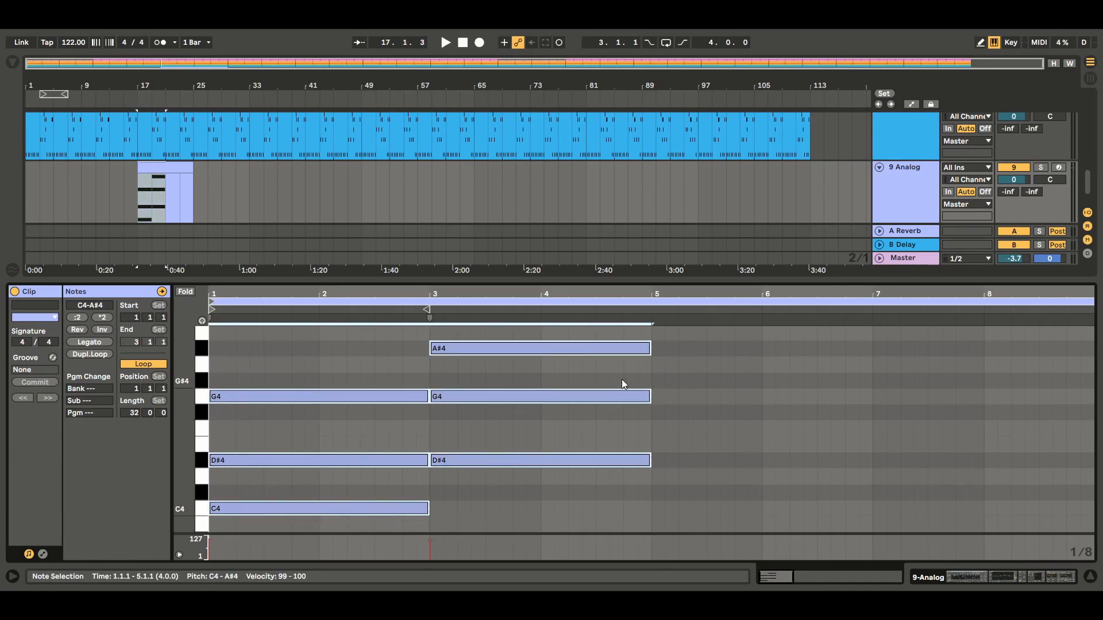
{"action": "key", "text": "ctrl+d"}
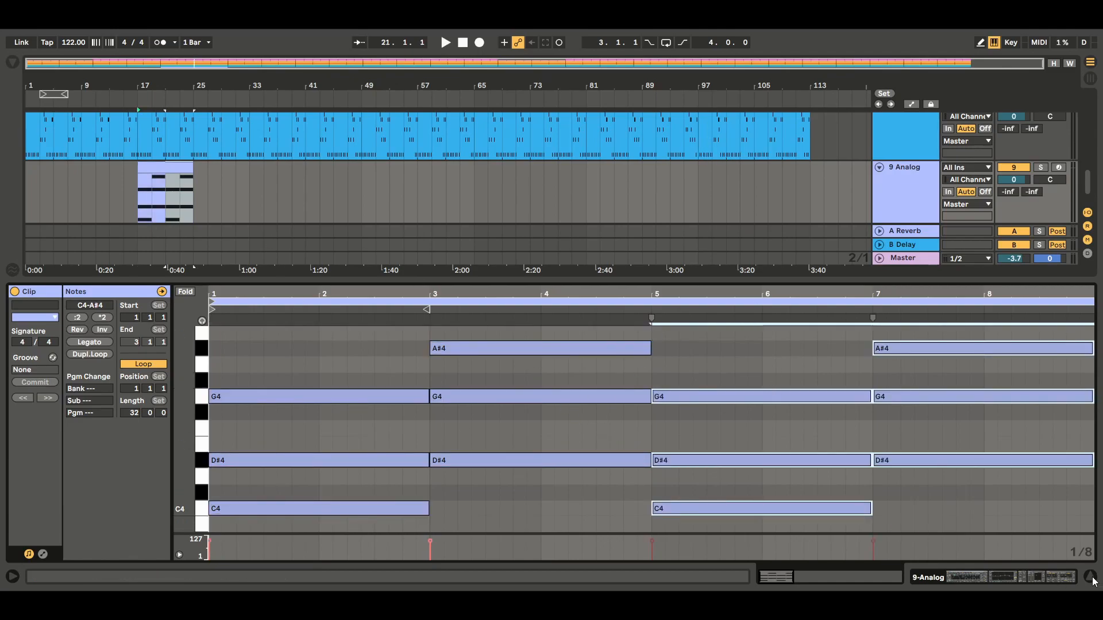
Step: Duplicate the eight-bar Analog clip so the part continues from bar 25 to bar 33
{"action": "key", "text": "ctrl+alt+l"}
{"action": "left_click", "coordinate": [173, 423]}
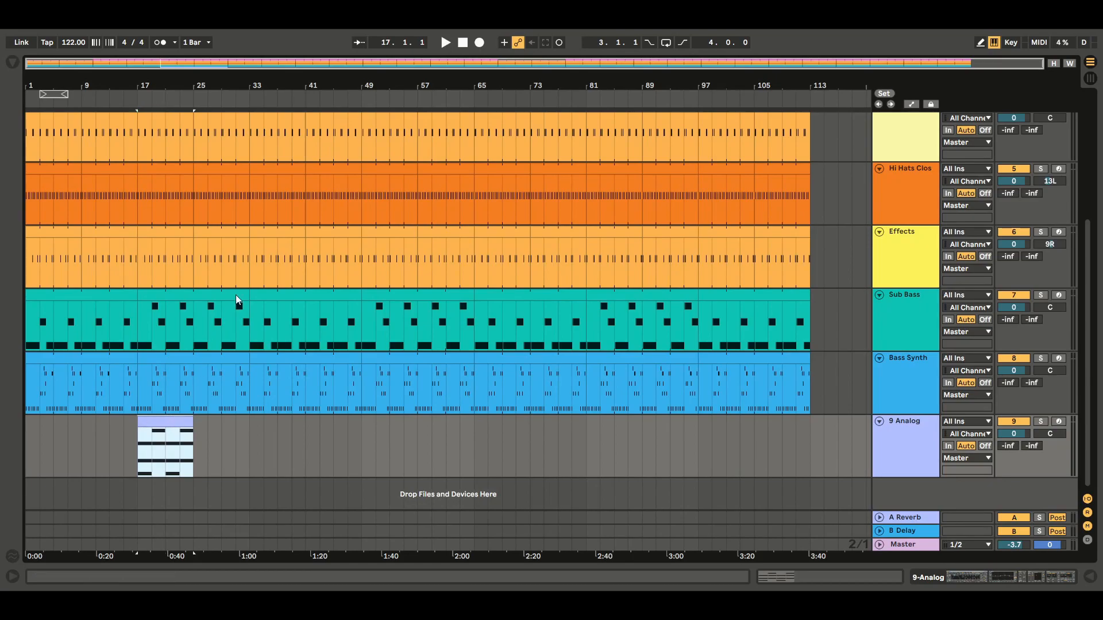
{"action": "key", "text": "ctrl+d"}
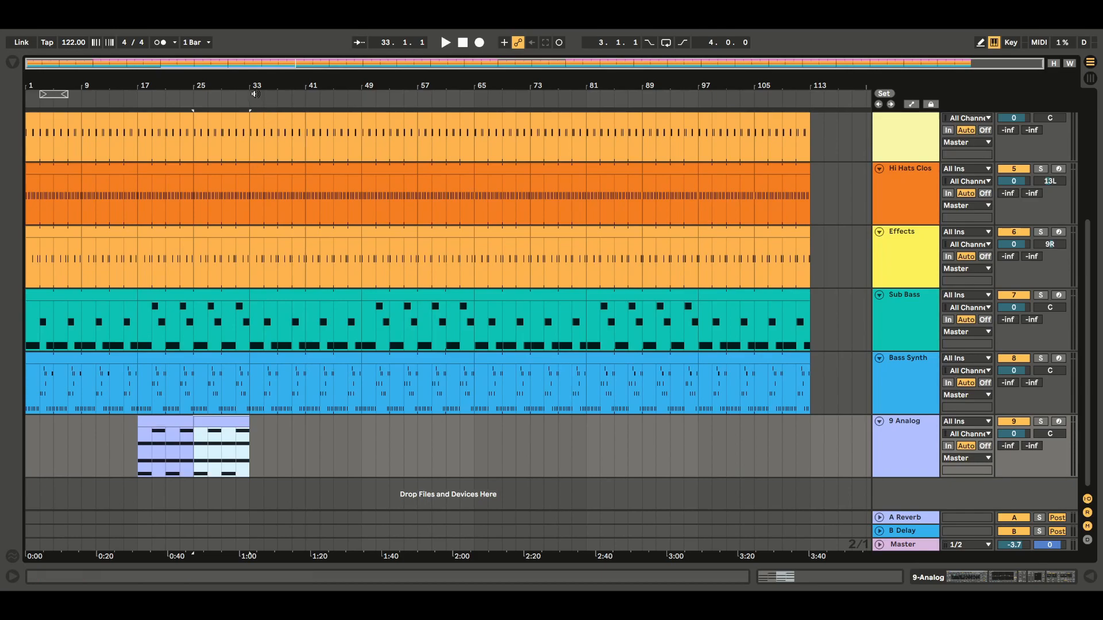
Step: Paste the Analog clip at bar 41 and duplicate it twice so the part runs to bar 65
{"action": "left_click", "coordinate": [141, 421]}
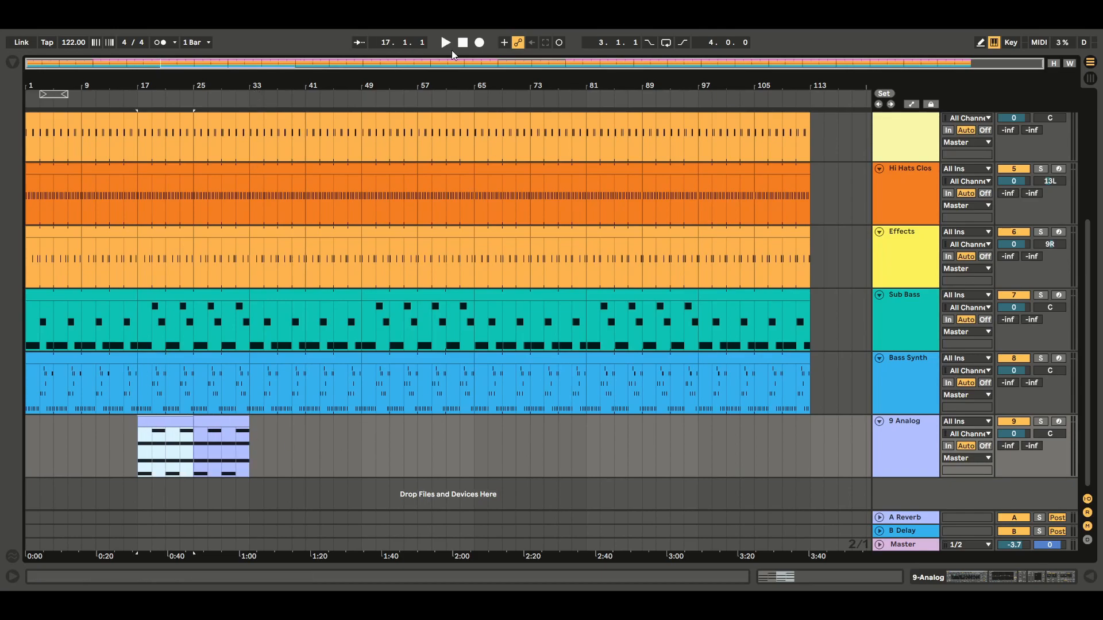
{"action": "left_click", "coordinate": [232, 419]}
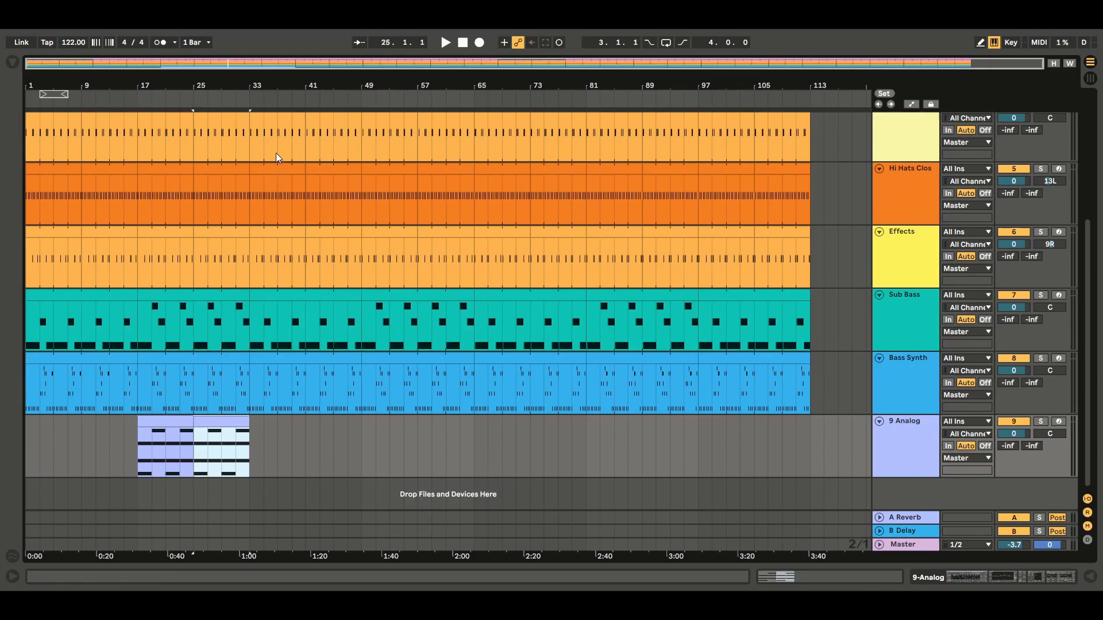
{"action": "left_click", "coordinate": [308, 429]}
{"action": "key", "text": "ctrl+v"}
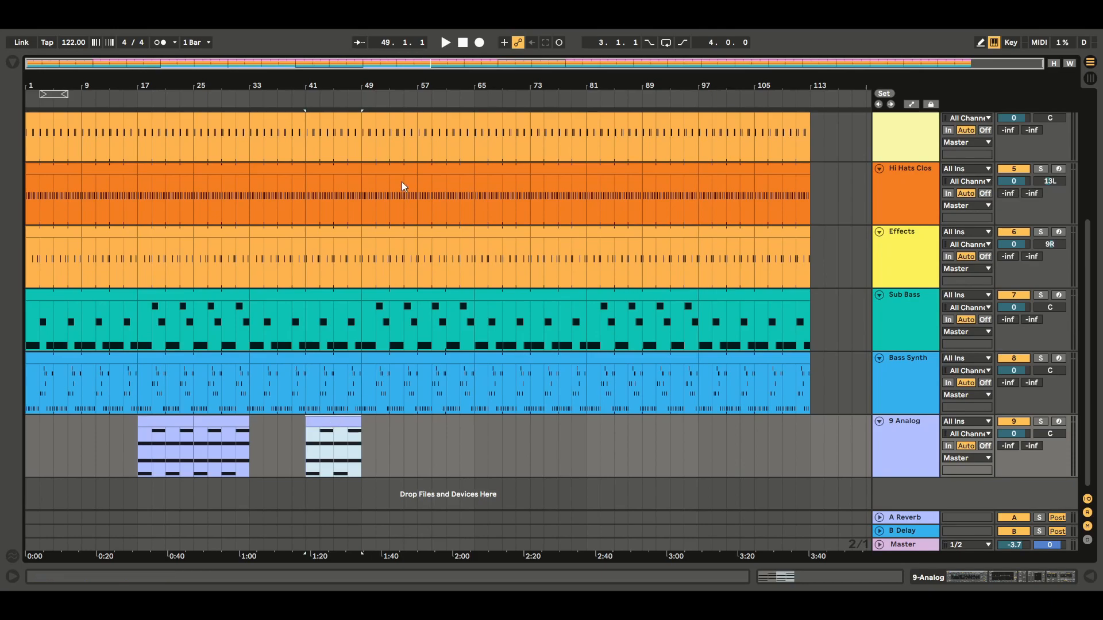
{"action": "key", "text": "ctrl+d"}
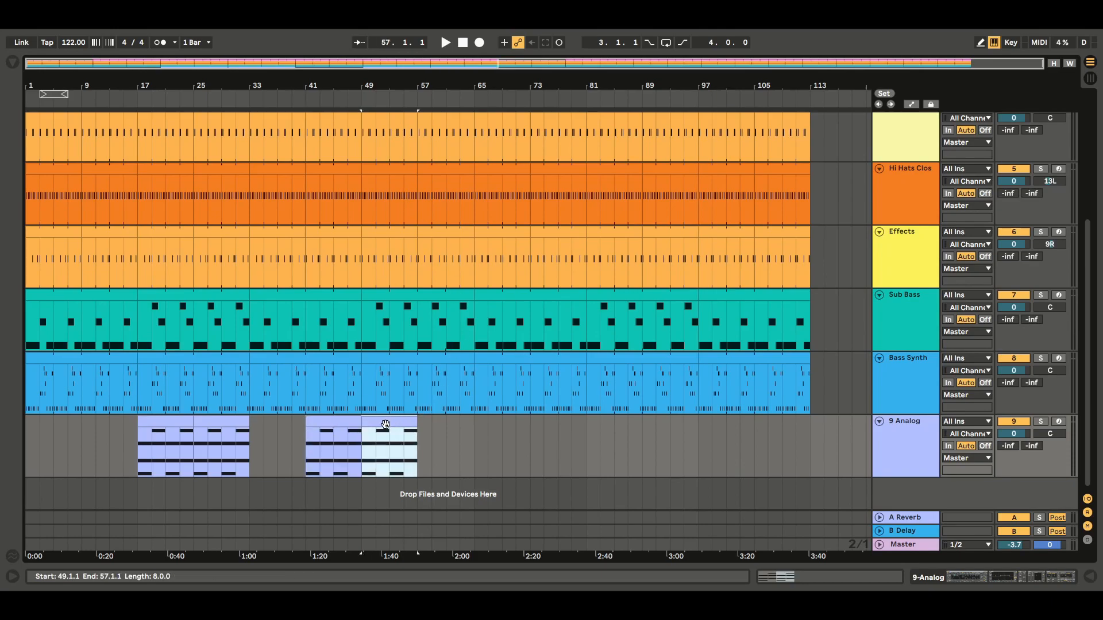
{"action": "key", "text": "ctrl+d"}
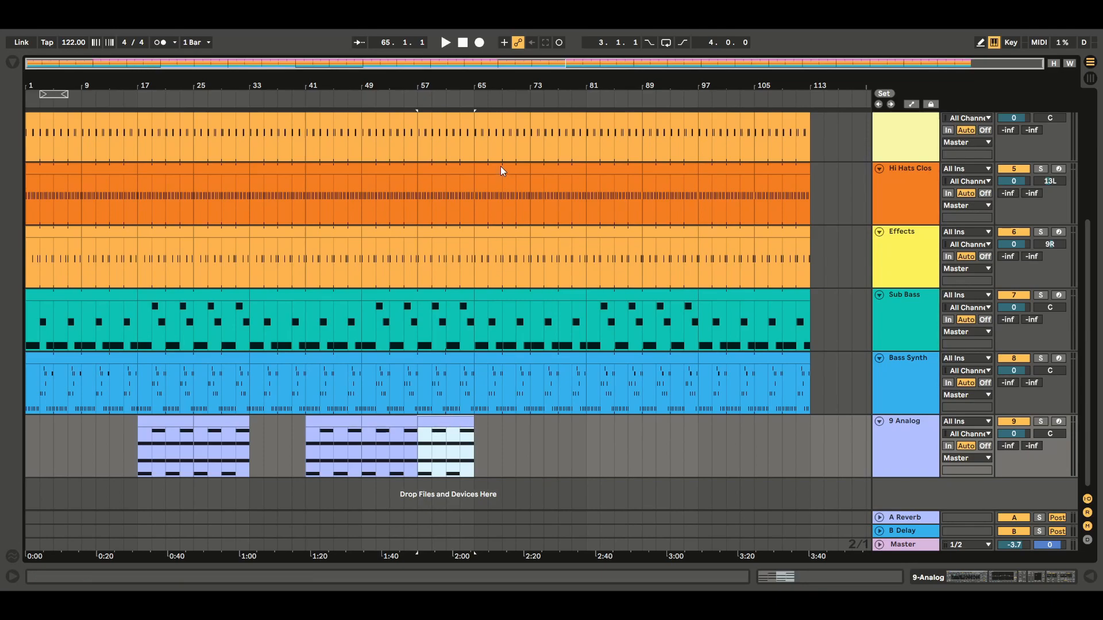
Step: Paste the Analog clip at bar 81 and repeat it until the part reaches bar 113
{"action": "left_click", "coordinate": [588, 453]}
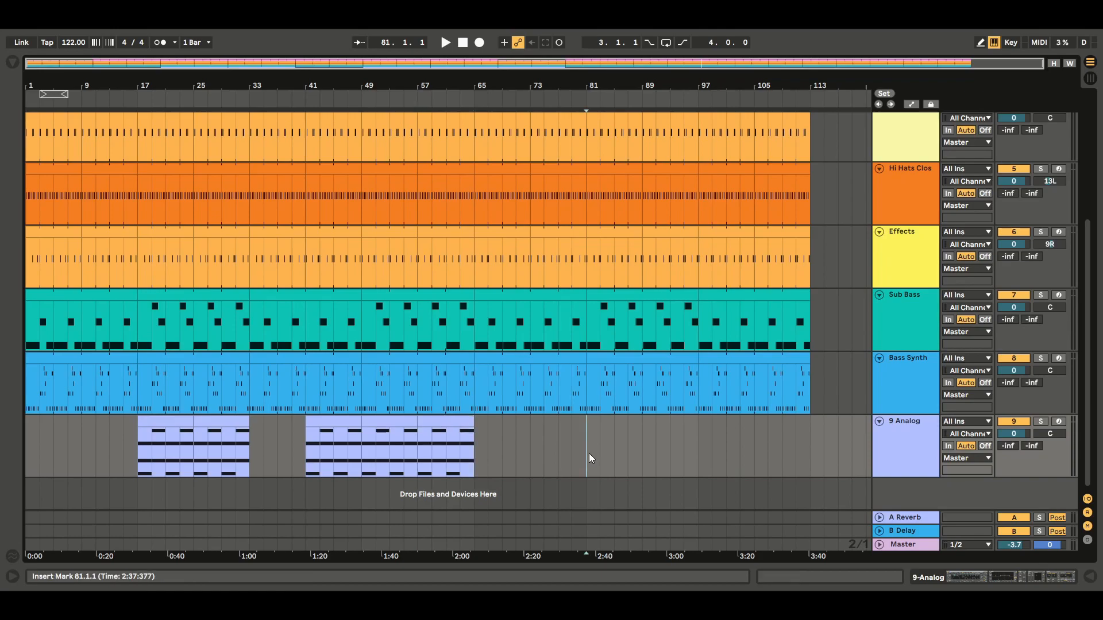
{"action": "key", "text": "ctrl+v"}
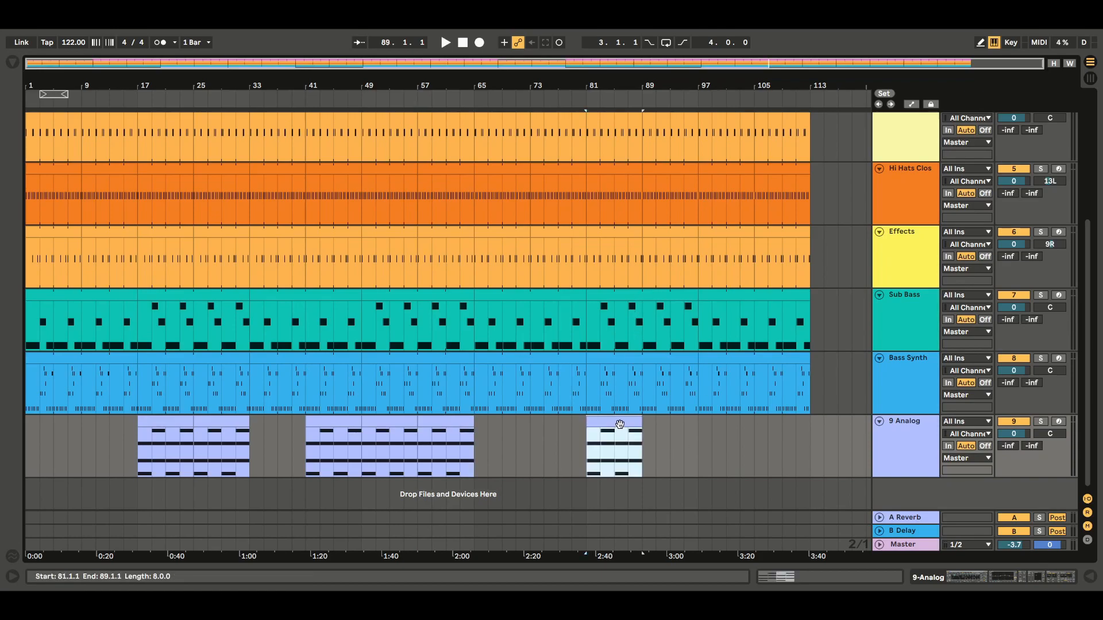
{"action": "key", "text": "ctrl+v"}
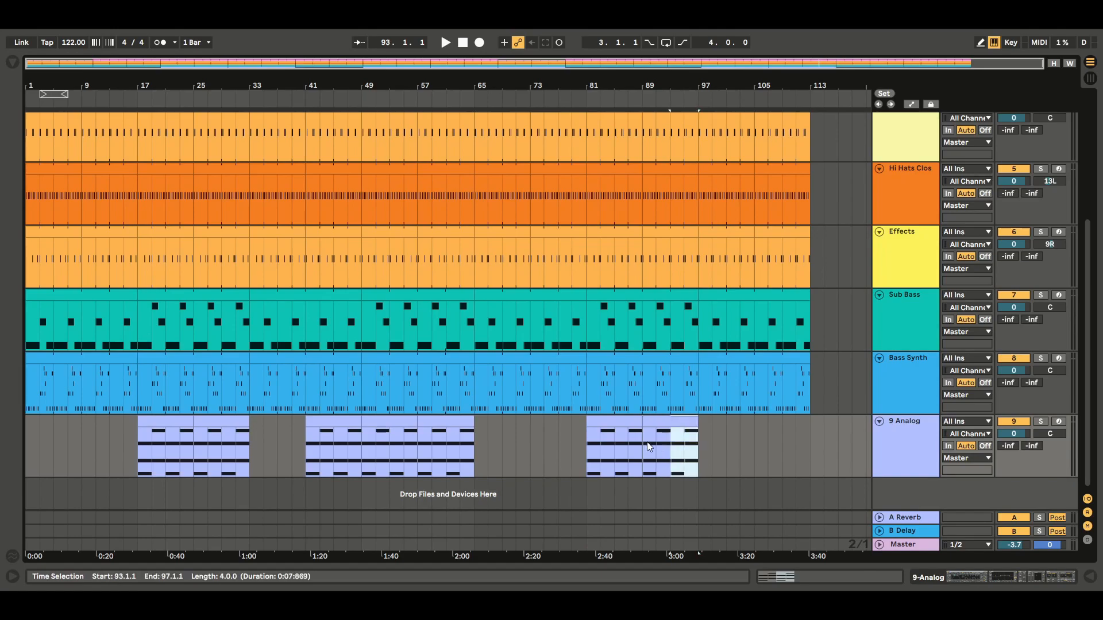
{"action": "left_click", "coordinate": [620, 446], "text": "shift"}
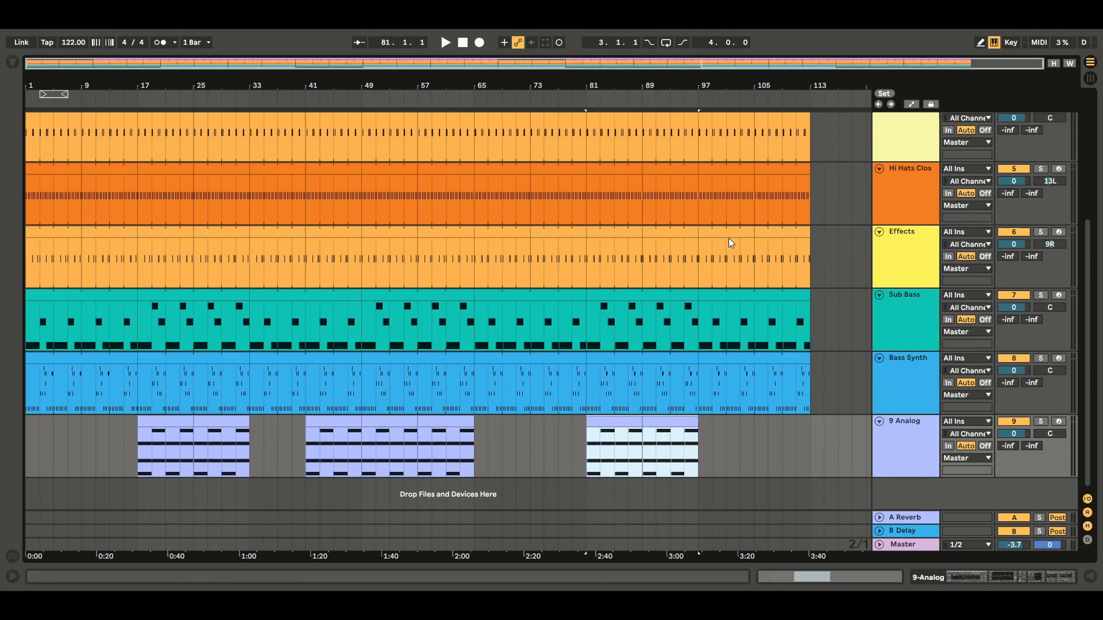
{"action": "key", "text": "ctrl+d"}
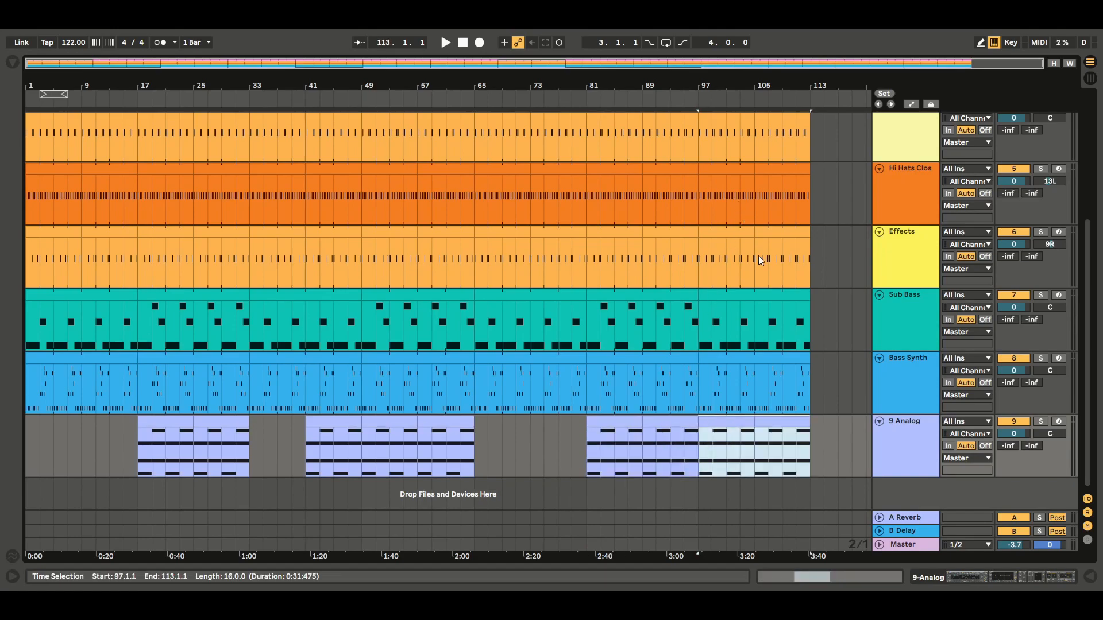
Step: Play the arrangement from bar 17, where the first Analog clip starts
{"action": "left_click", "coordinate": [128, 432]}
{"action": "left_click", "coordinate": [141, 433]}
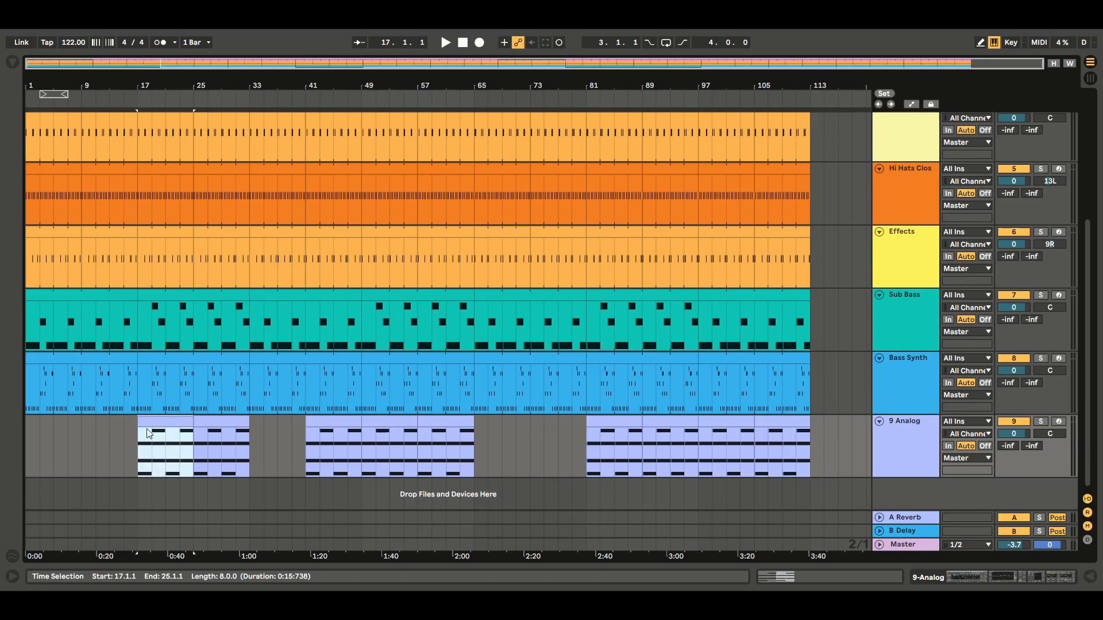
{"action": "key", "text": "space"}
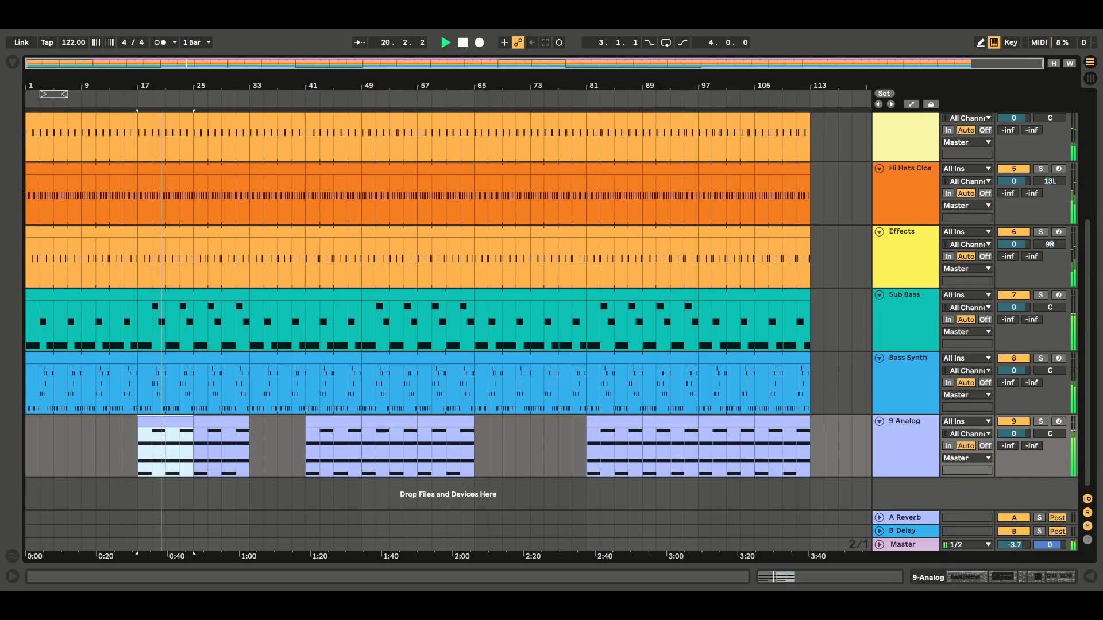
Step: Lower EQ Eight's band 3 to 1.12 dB at 1.04 kHz and reduce the Chorus modulation amount on the Analog track
{"action": "double_click", "coordinate": [910, 465]}
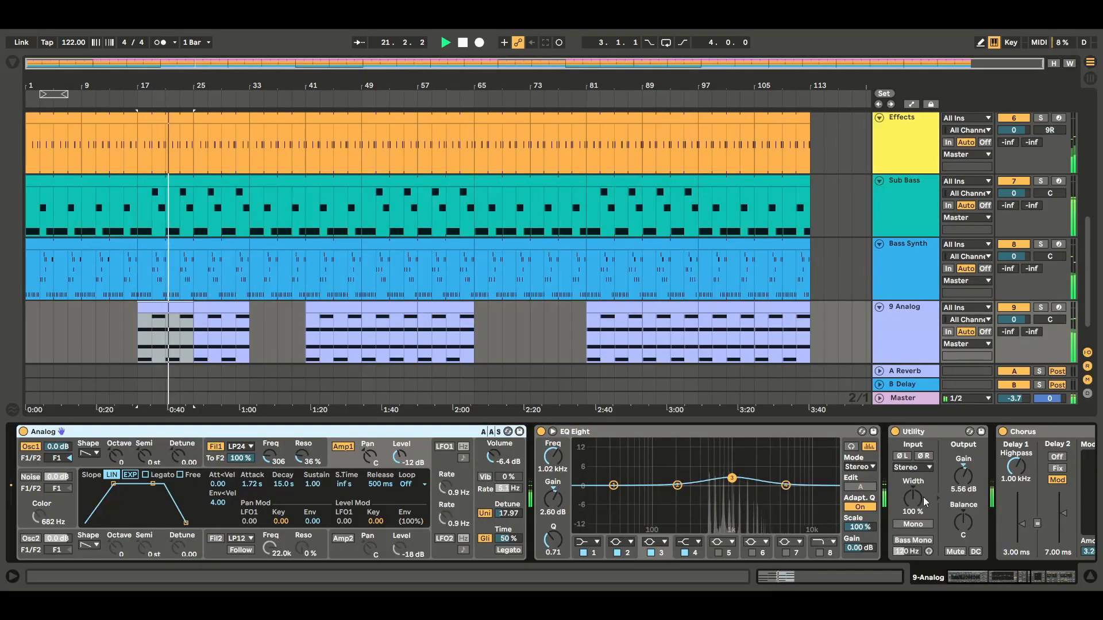
{"action": "left_click_drag", "start_coordinate": [996, 577], "coordinate": [1000, 577]}
{"action": "left_click_drag", "start_coordinate": [669, 478], "coordinate": [669, 482]}
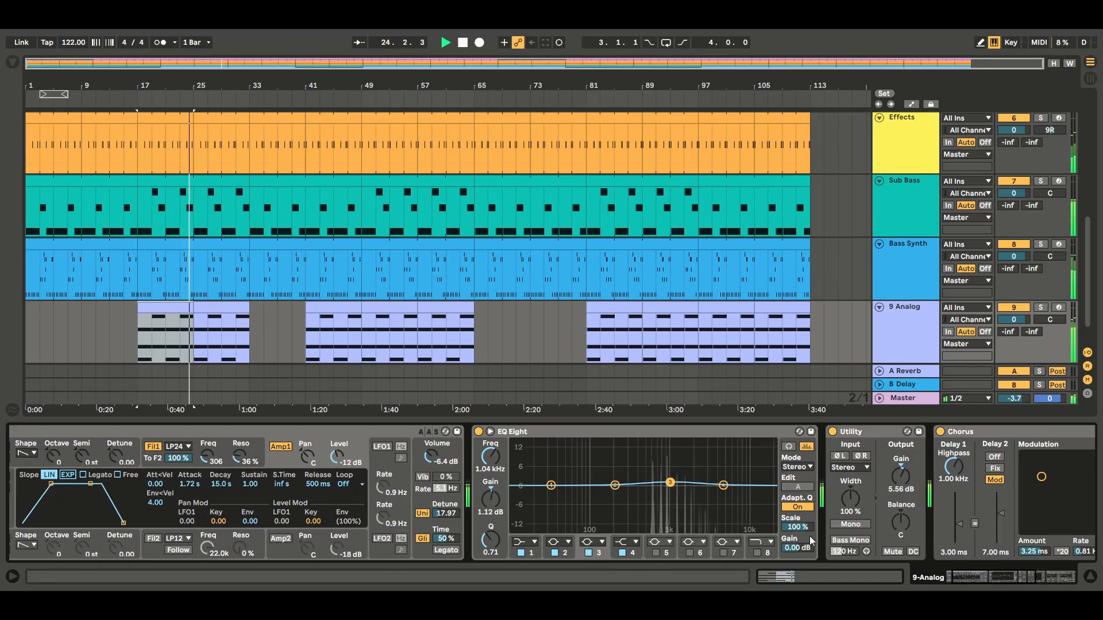
{"action": "left_click_drag", "start_coordinate": [994, 577], "coordinate": [1028, 574]}
{"action": "left_click_drag", "start_coordinate": [546, 481], "coordinate": [551, 498]}
{"action": "left_click_drag", "start_coordinate": [1015, 574], "coordinate": [836, 574]}
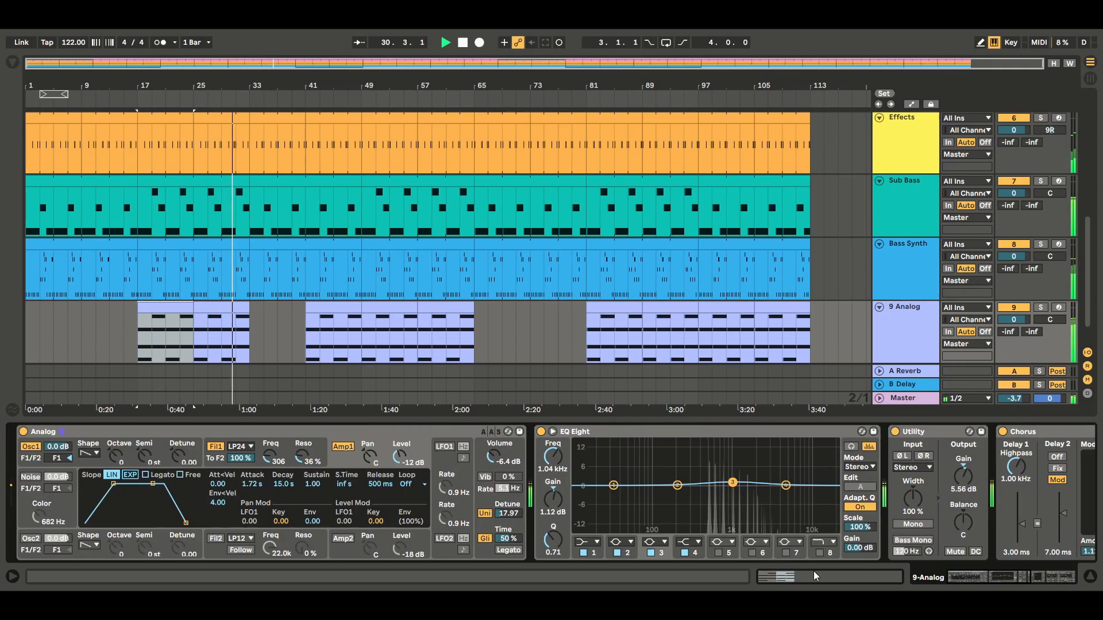
Step: Try Analog with Osc2 switched on during playback, and switch it back off
{"action": "left_click", "coordinate": [27, 539]}
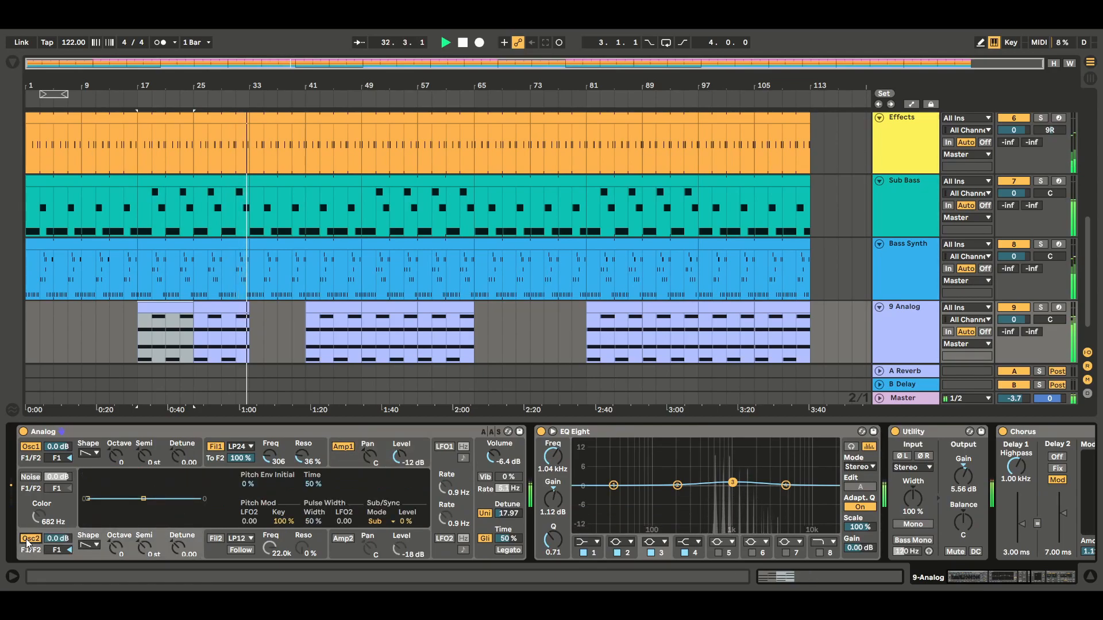
{"action": "left_click", "coordinate": [28, 540]}
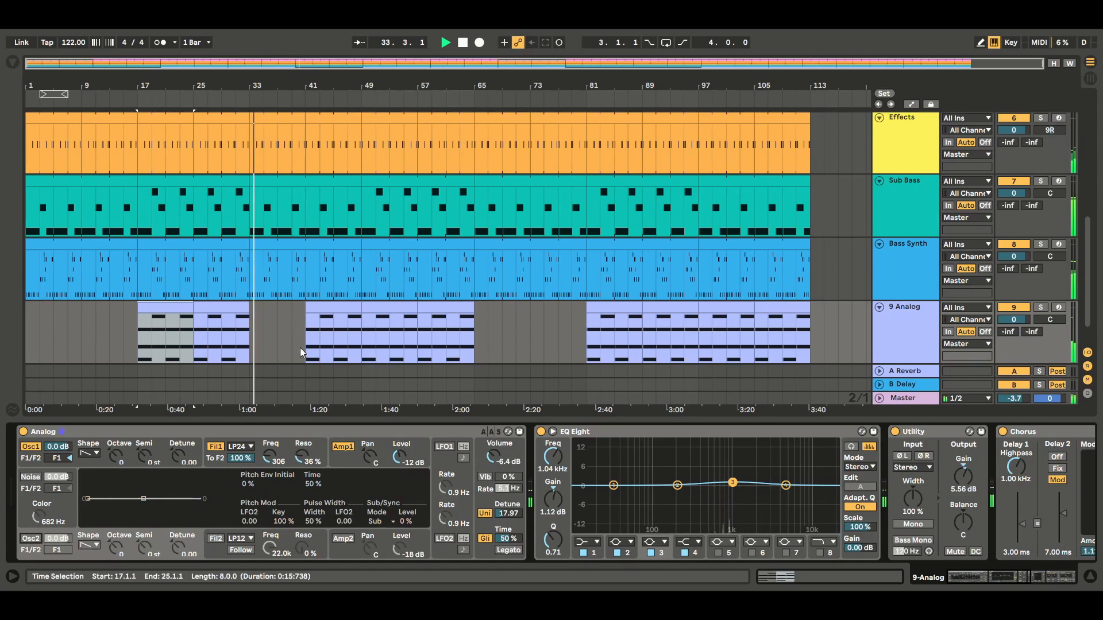